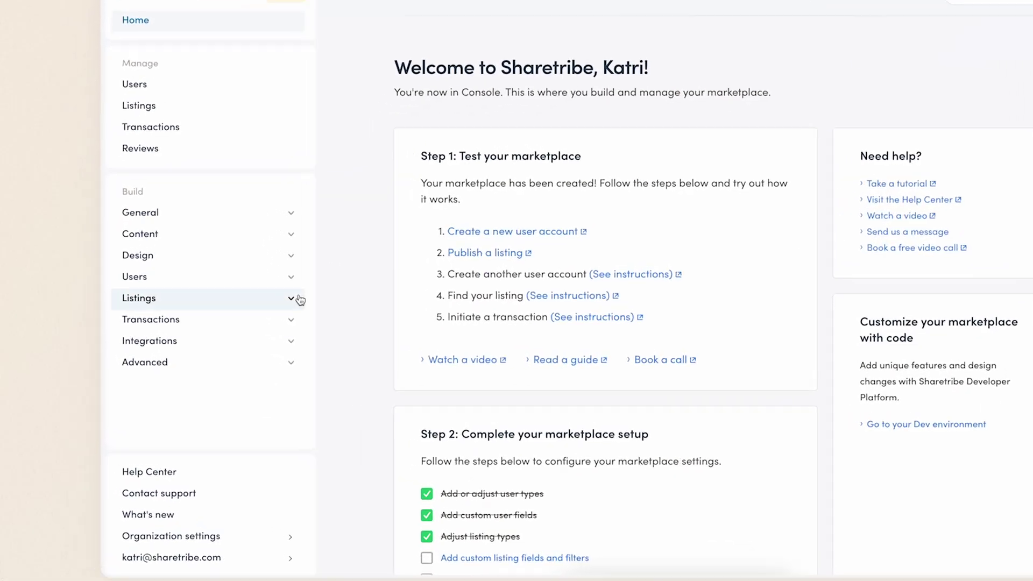
- Go to Build > Listings > Listing fields and add a new listing field
click(291, 330)
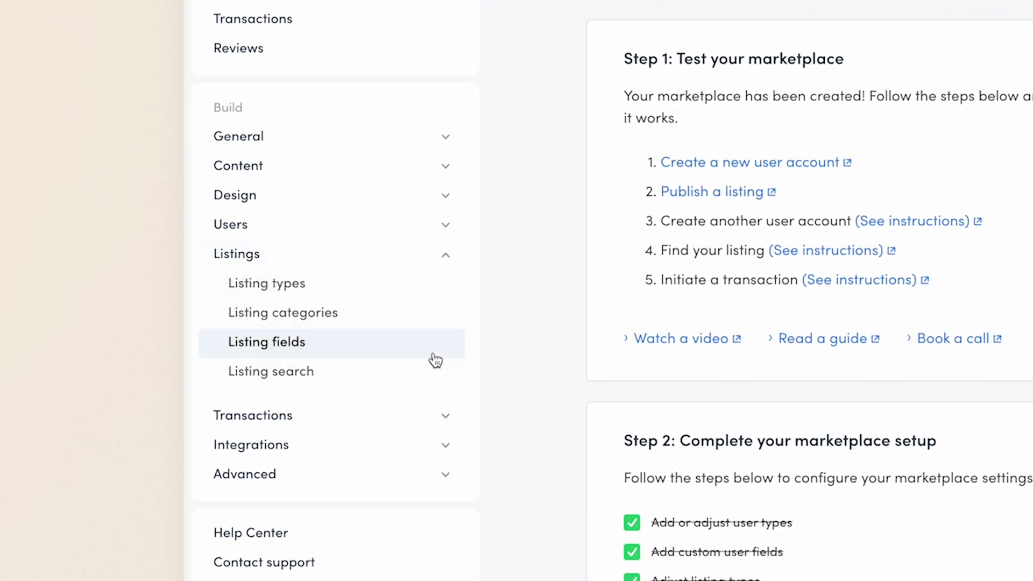
click(398, 357)
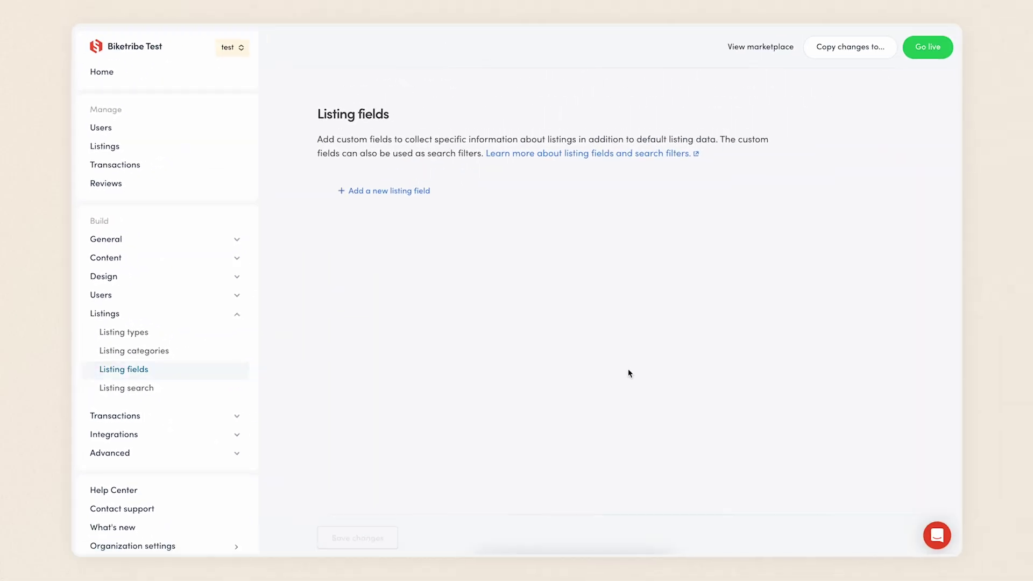
click(422, 193)
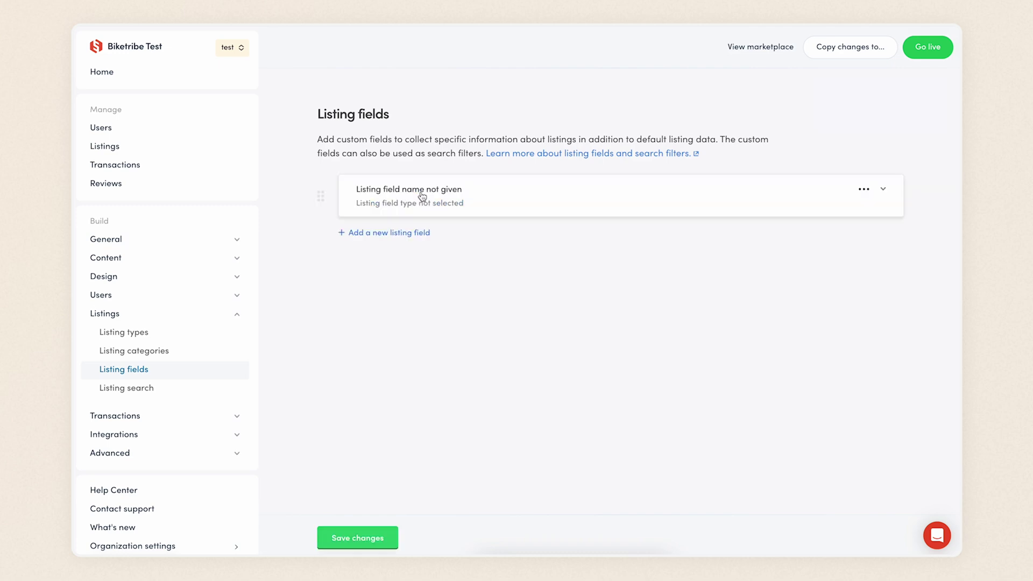
click(526, 286)
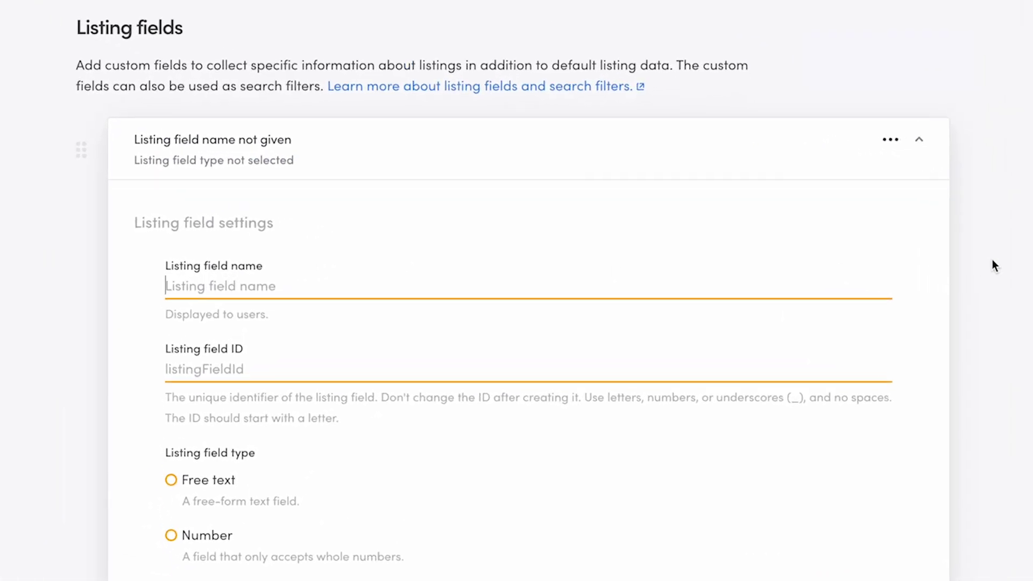
- Name the new field 'Your custom field' with the ID yourCustomField
text(Yo)
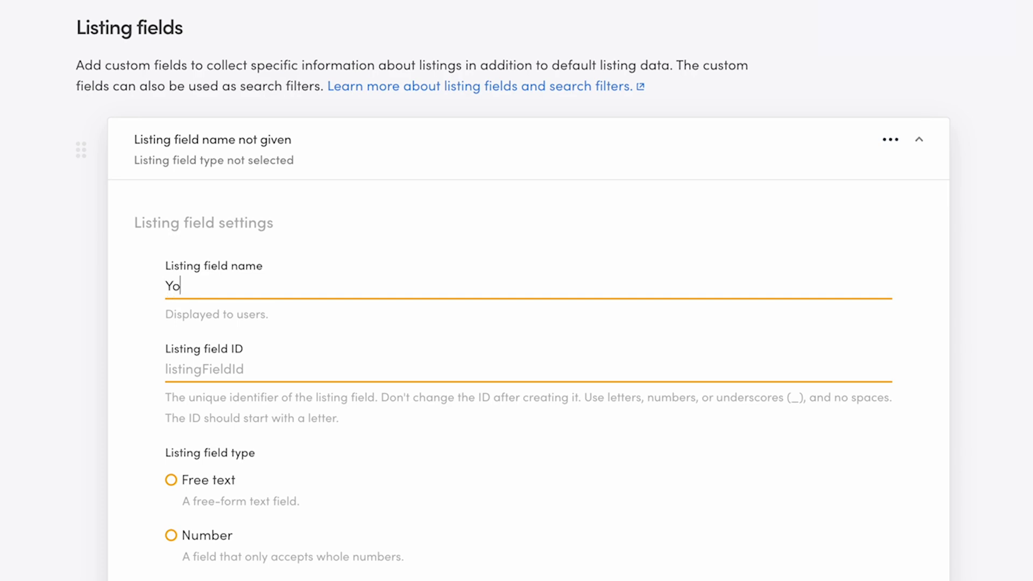
text(ur custom field)
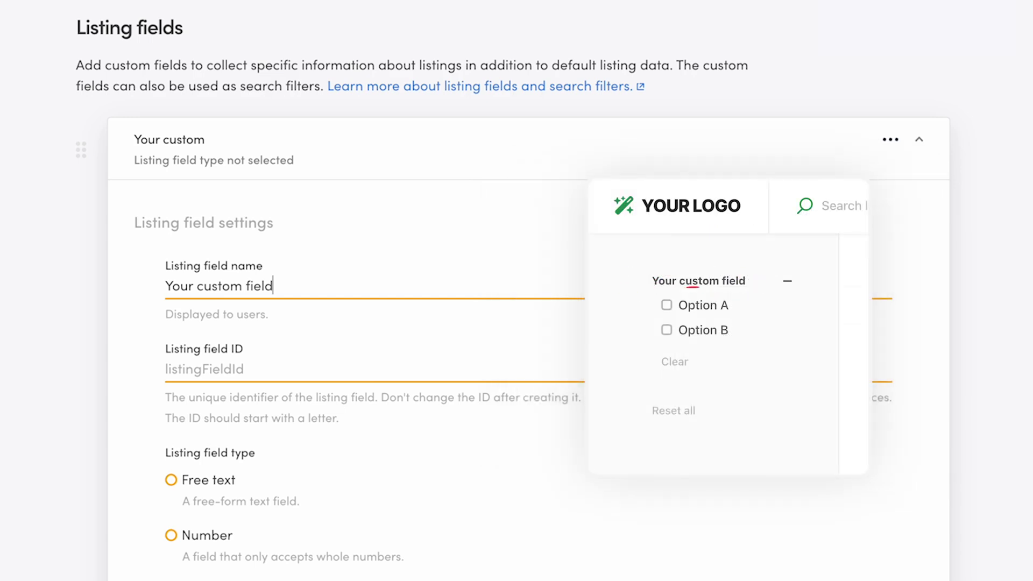
click(205, 370)
text(yourCustomField)
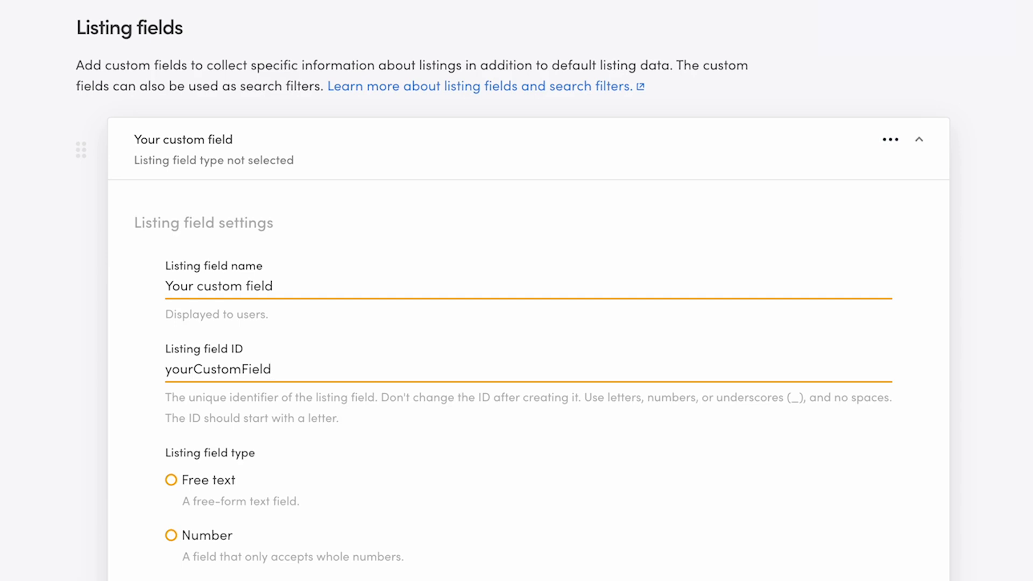
scroll(993, 289, down, 1)
- Try the free text, number, select one and select multiple field types, ending on free text
scroll(993, 289, down, 5)
click(171, 134)
click(171, 189)
click(171, 246)
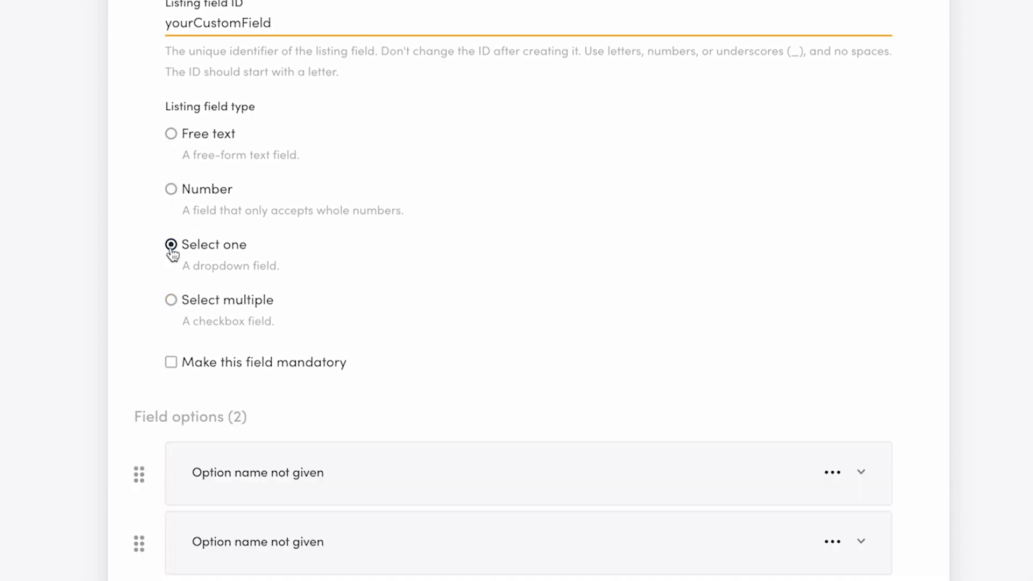
click(171, 300)
click(172, 134)
- Toggle the listing-type and category limits on and off, then start a fresh listing field
scroll(1005, 204, down, 4)
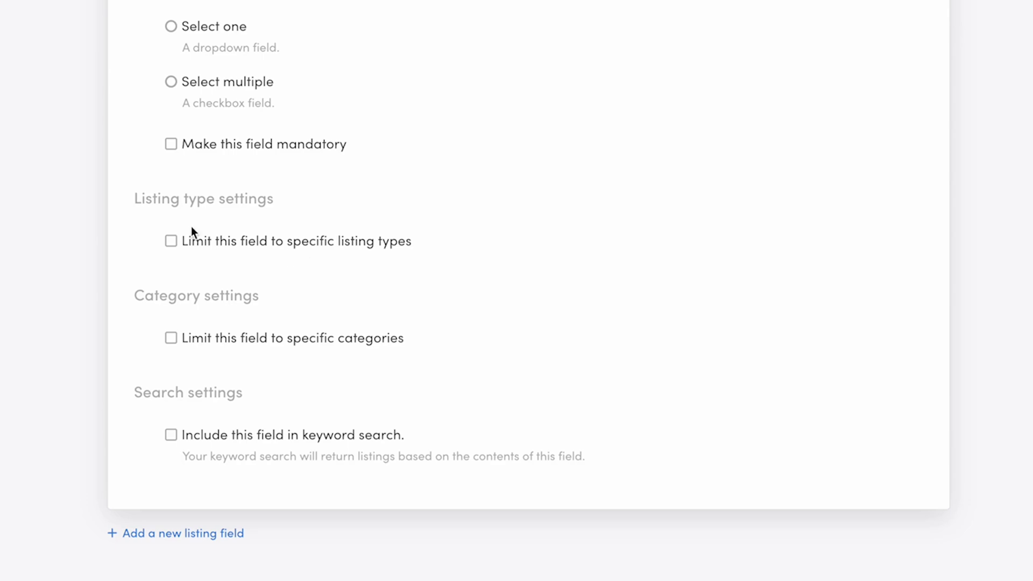
click(172, 242)
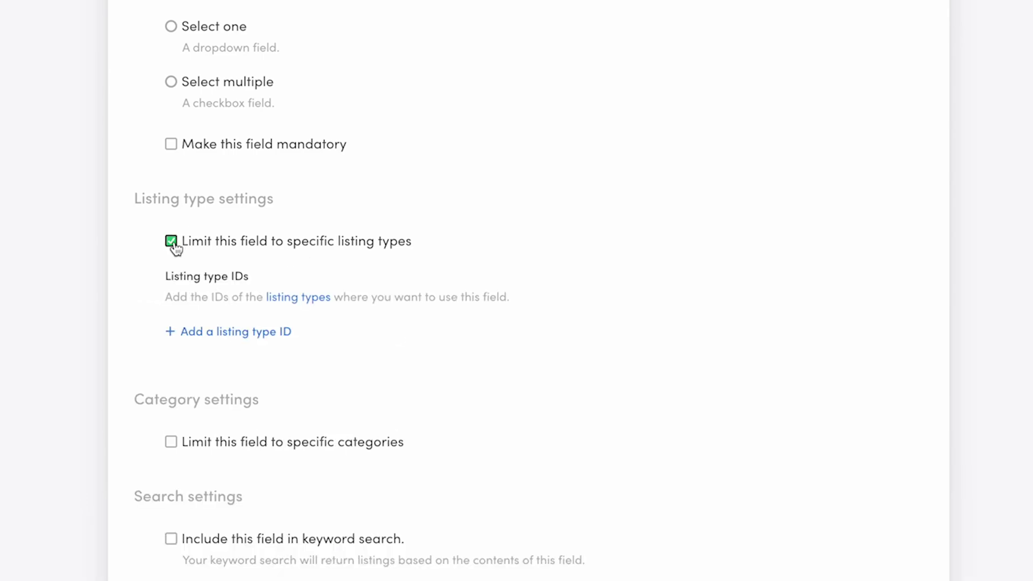
click(174, 245)
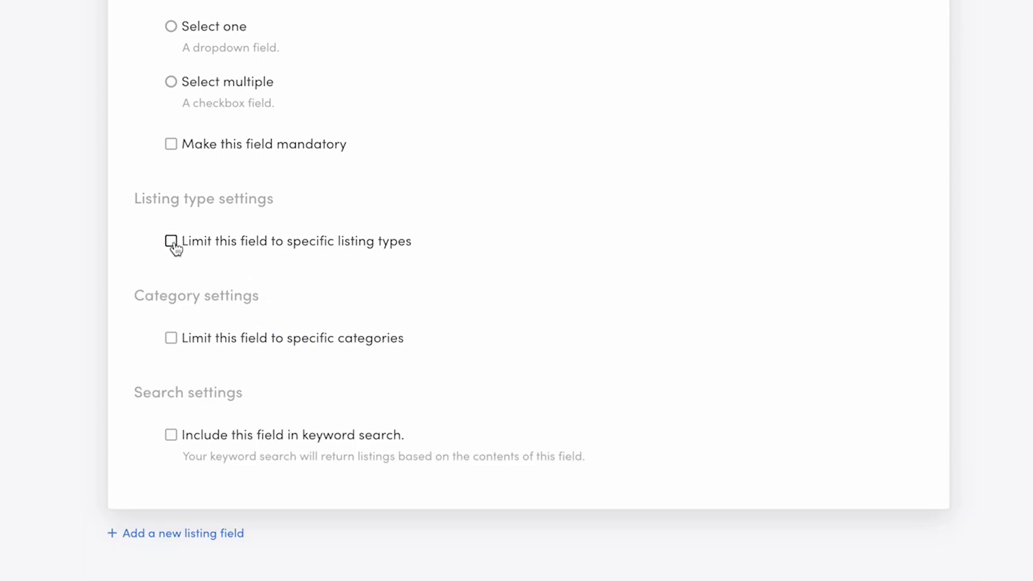
click(172, 343)
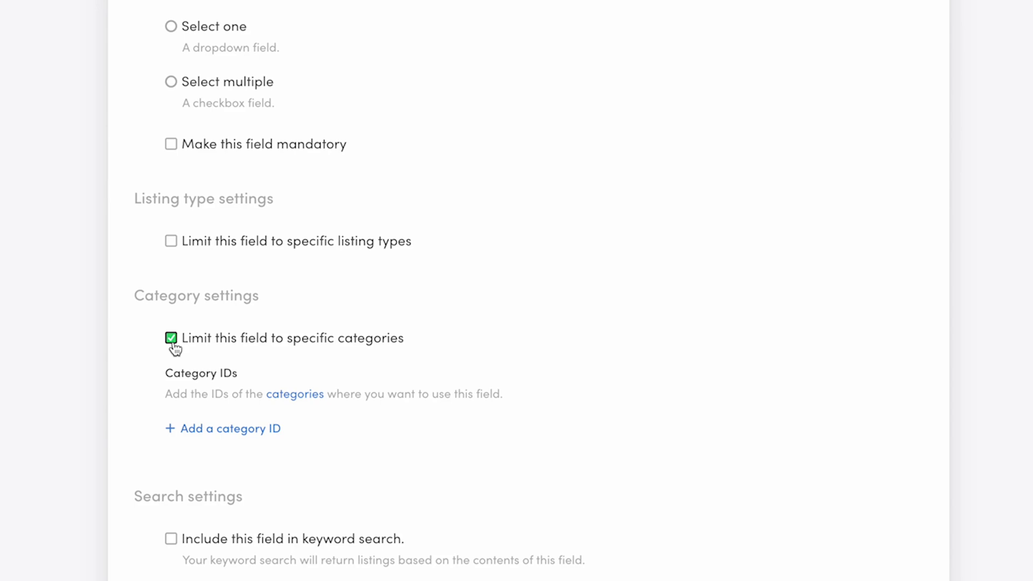
click(172, 342)
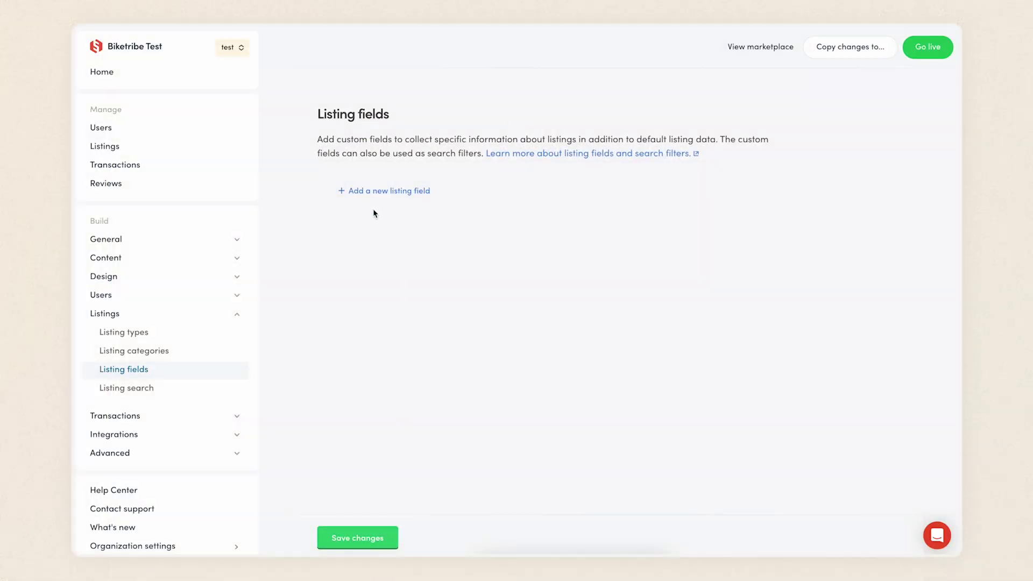
click(379, 199)
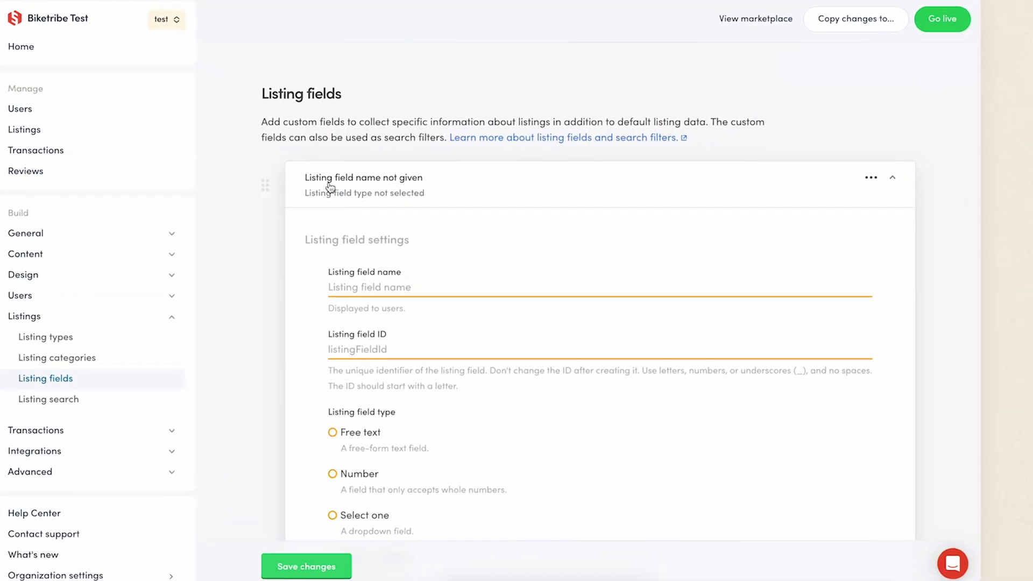
- Name the new field 'Maintenance history' with the ID maintenanceHistory
click(441, 289)
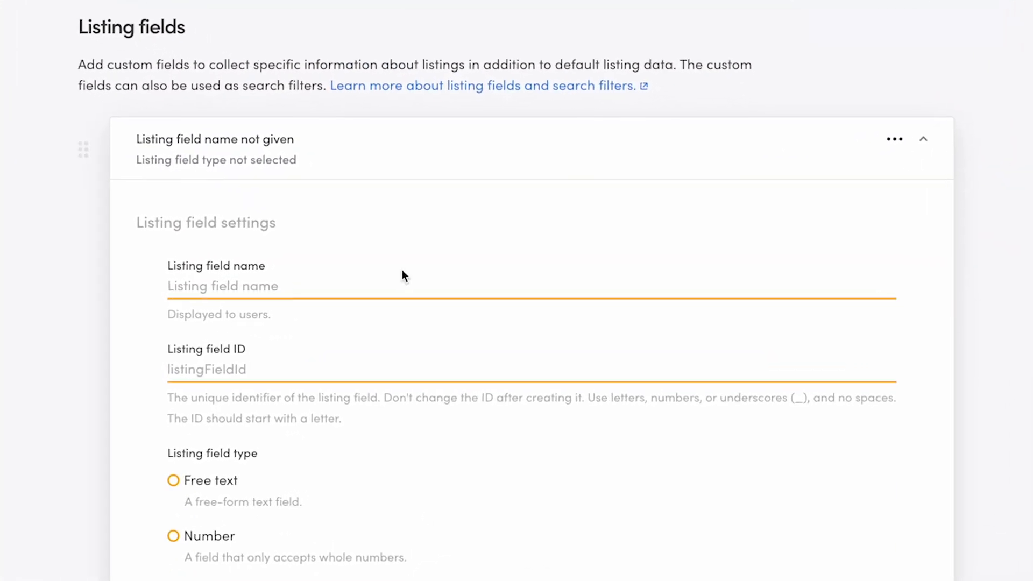
text(Maintenance history)
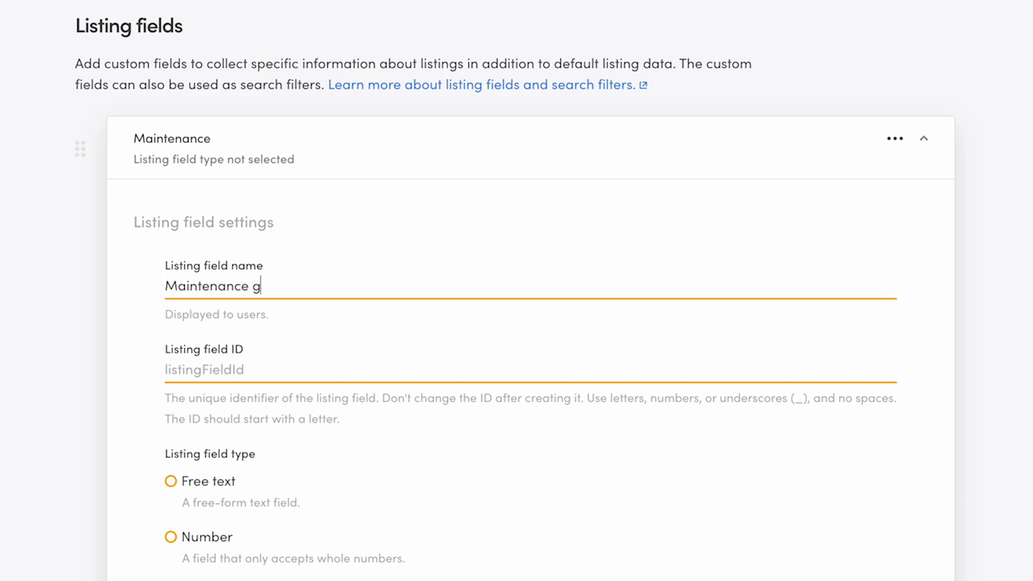
key(Tab)
text(maintenanceHistory)
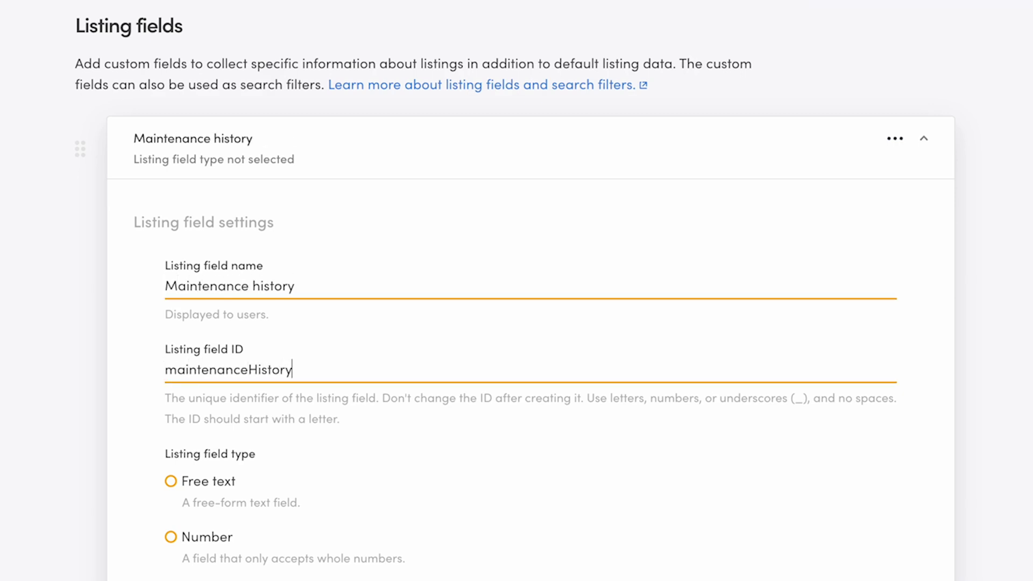
scroll(983, 247, down, 5)
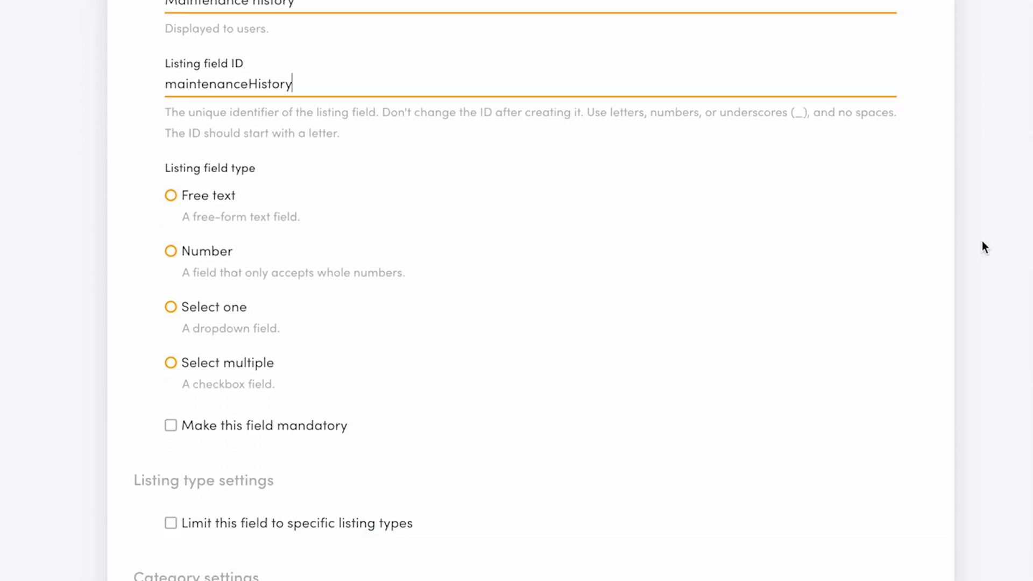
- Make Maintenance history a free-text field included in keyword search and save it
click(172, 197)
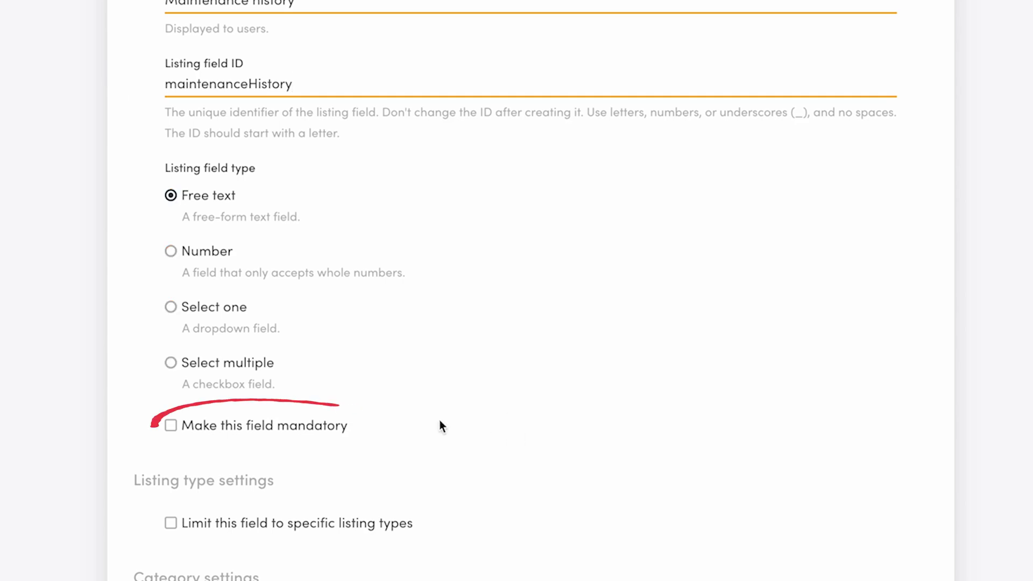
scroll(364, 428, down, 7)
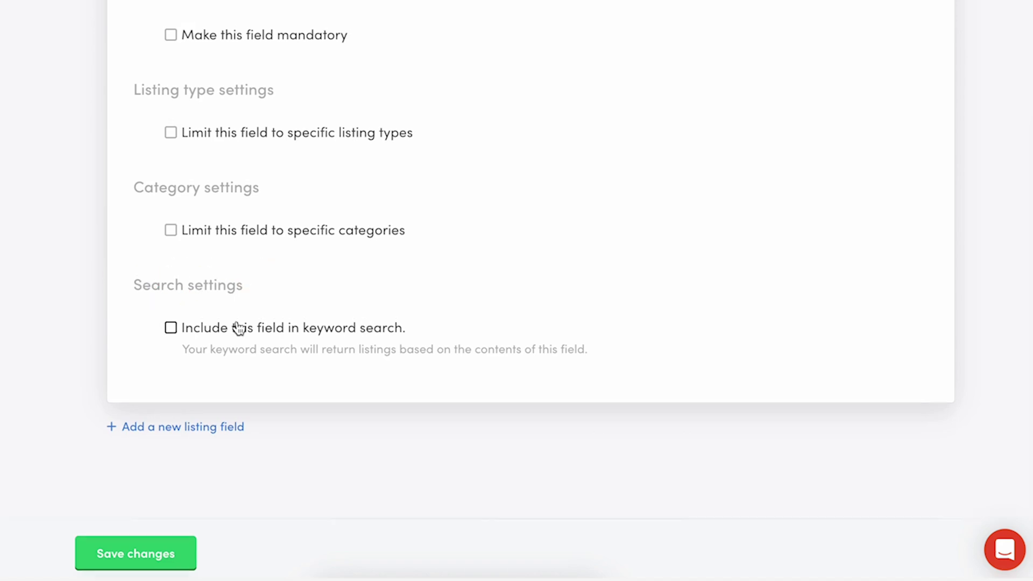
click(170, 330)
click(187, 553)
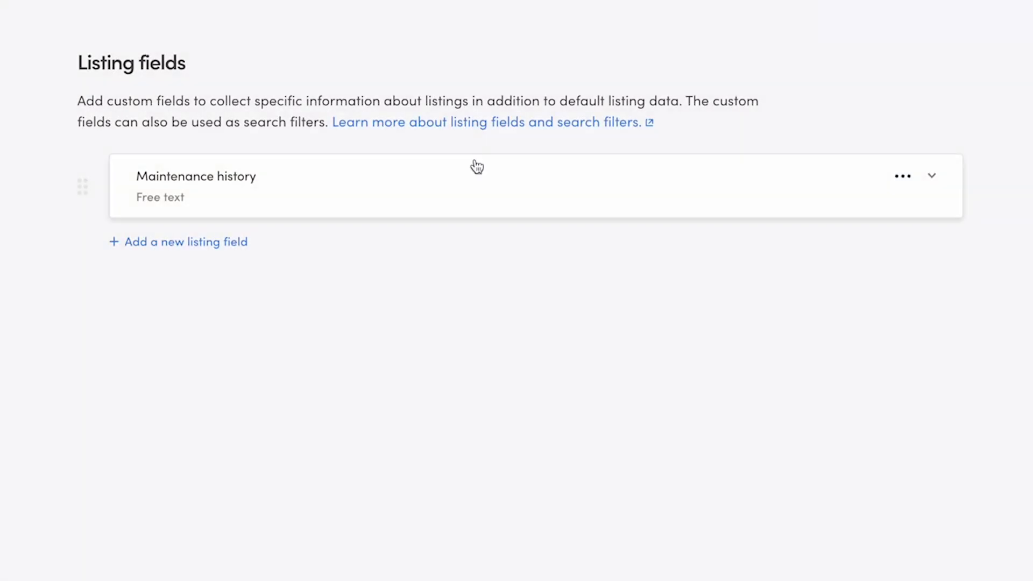
click(239, 247)
- Name a new field 'Year of manufacture' with the ID yearManufacture
click(533, 233)
text(Year of manufacture)
key(Tab)
text(yearManufacture)
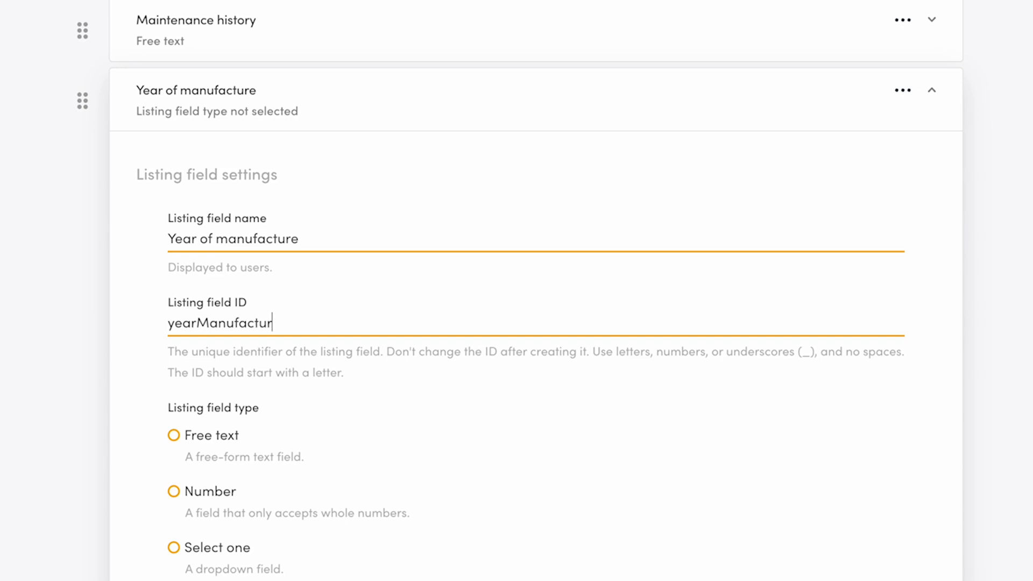
scroll(1008, 289, down, 1)
scroll(1008, 289, down, 4)
- Make Year of manufacture a number field allowing years 1900 to 2024
click(174, 196)
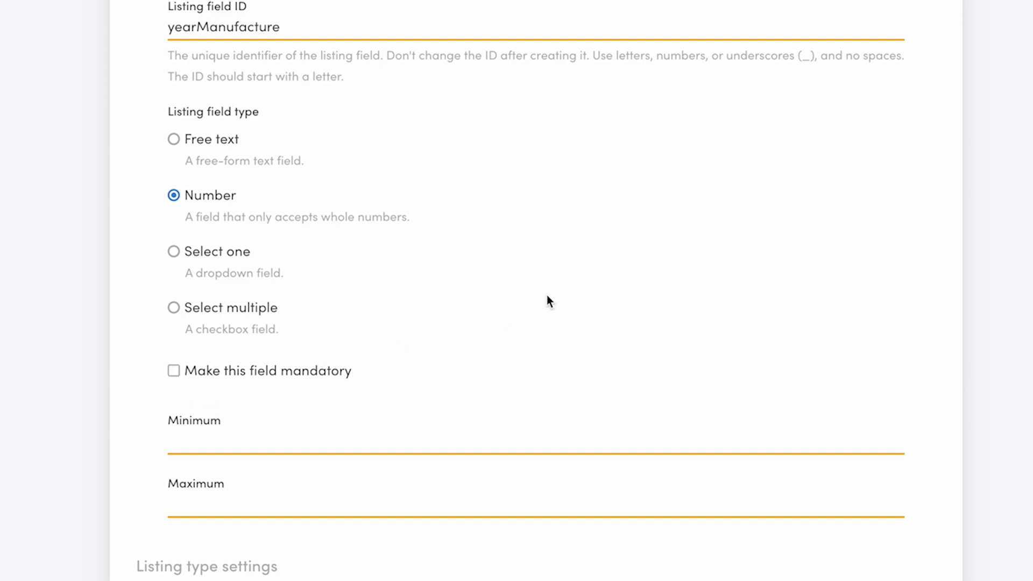
click(443, 440)
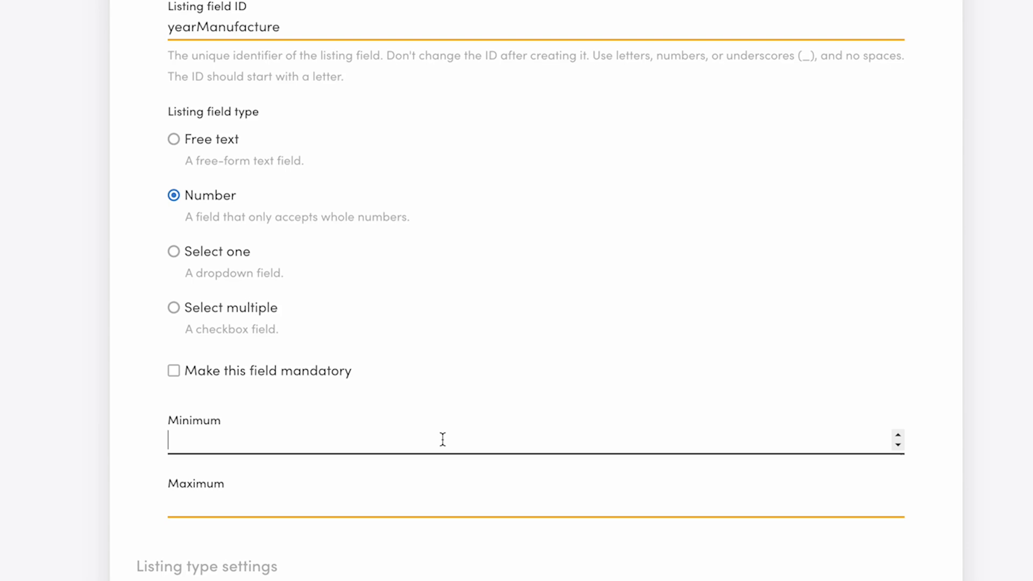
text(1900)
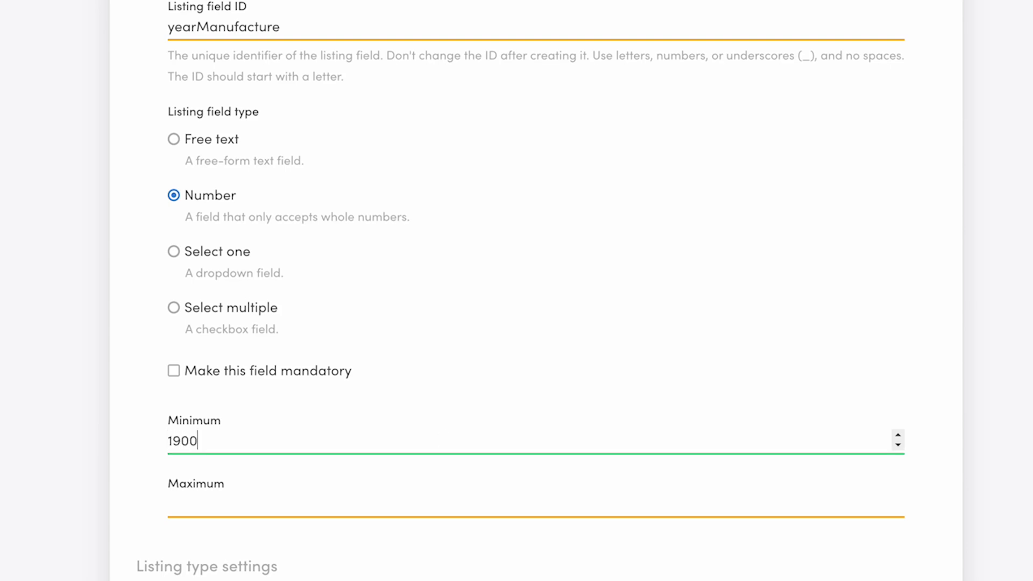
key(Tab)
text(202)
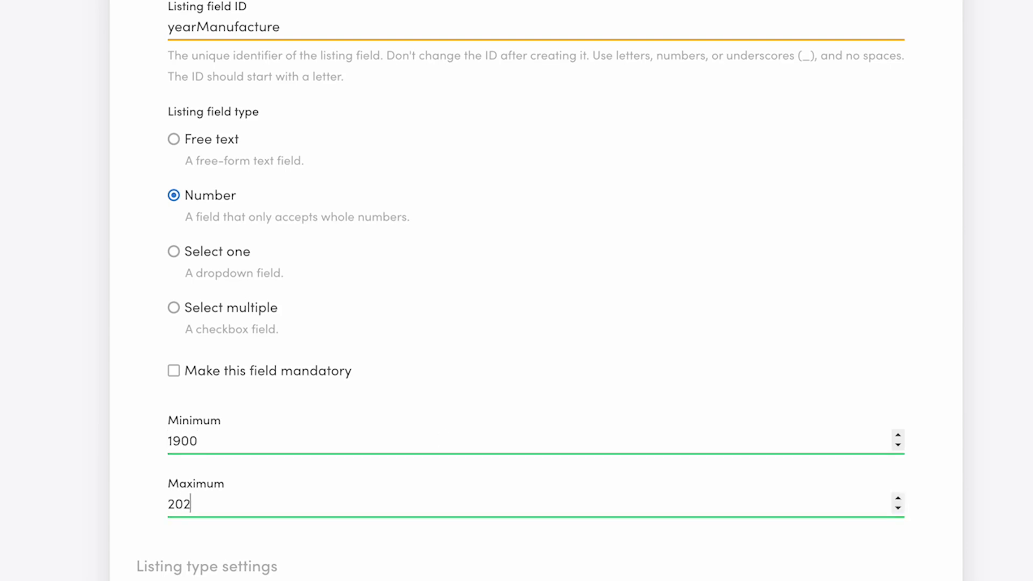
text(4)
click(995, 402)
- Add Year of manufacture to the search page as a secondary filter
scroll(995, 387, down, 10)
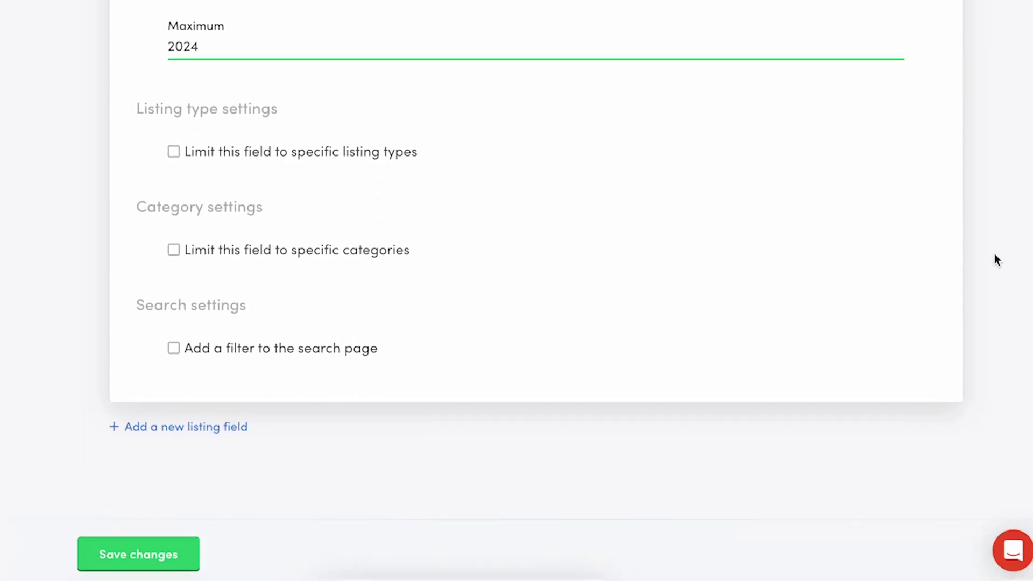
click(173, 348)
drag(600, 270, 737, 269)
scroll(828, 270, down, 3)
drag(838, 269, 804, 273)
click(173, 299)
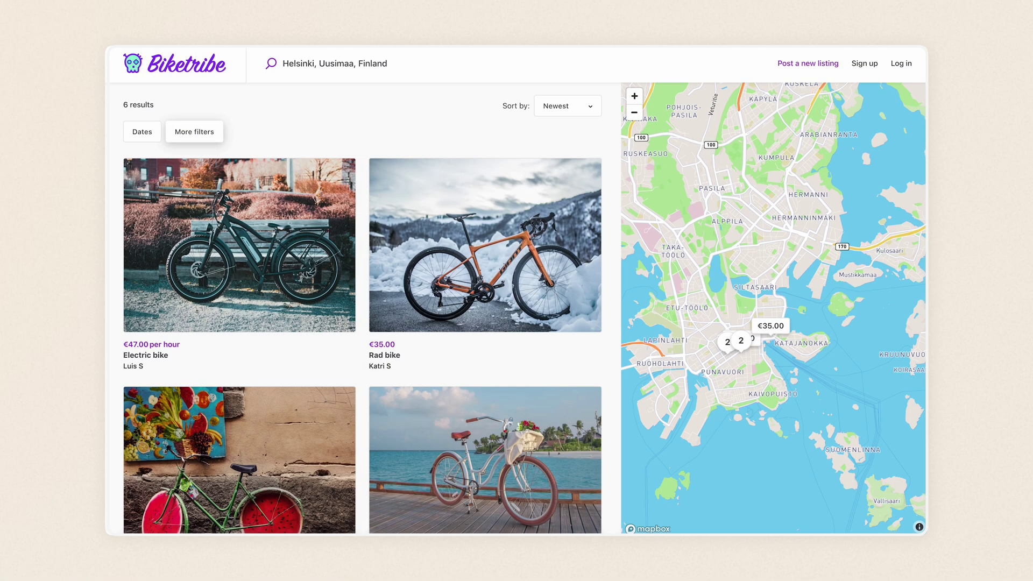
- Open More filters on the Biketribe search page to reveal Accessories, Brand and Year of manufacture
click(217, 134)
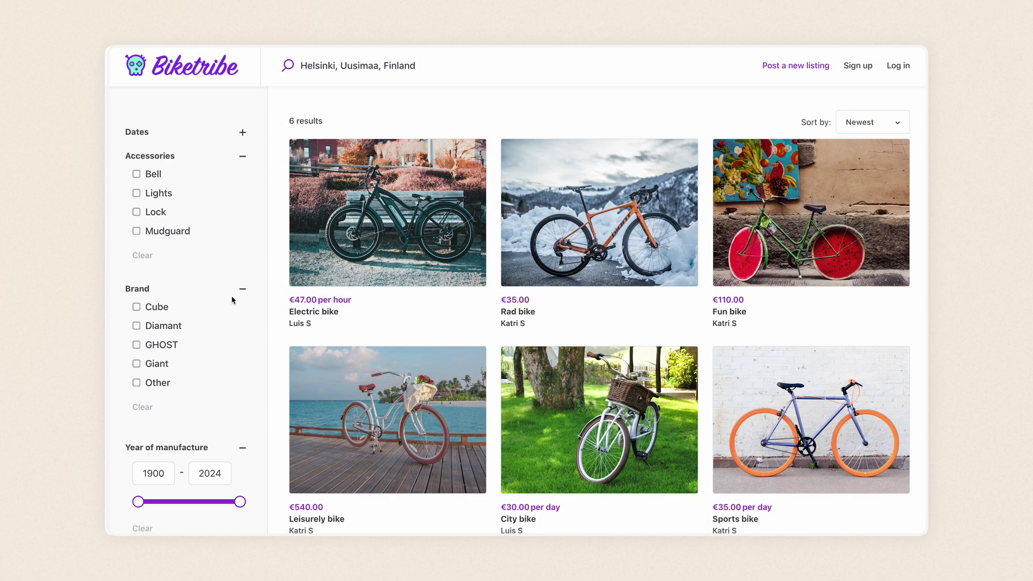
scroll(233, 299, down, 3)
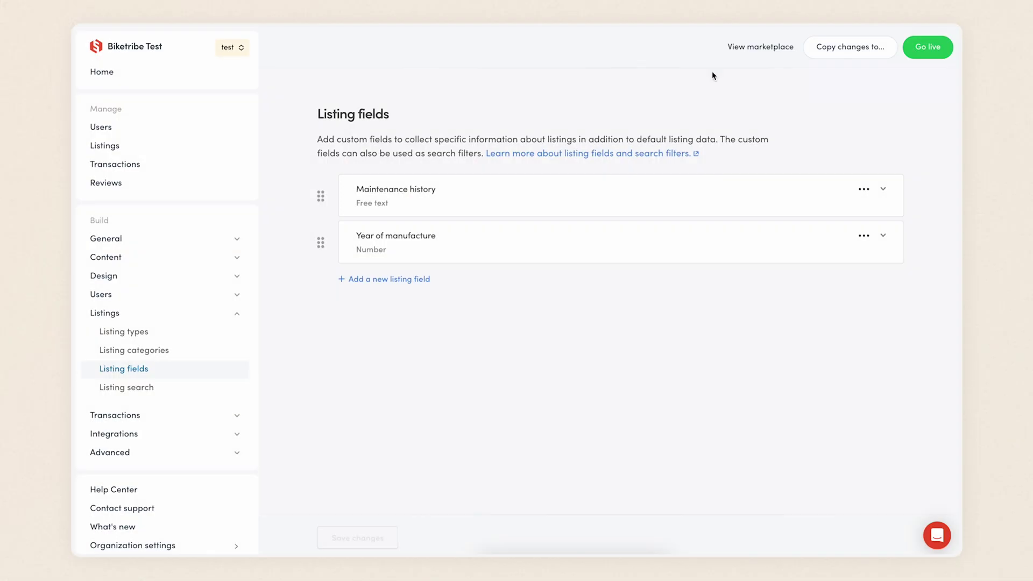
- Add a mandatory Select one field named 'Brand' with the ID brand
click(420, 279)
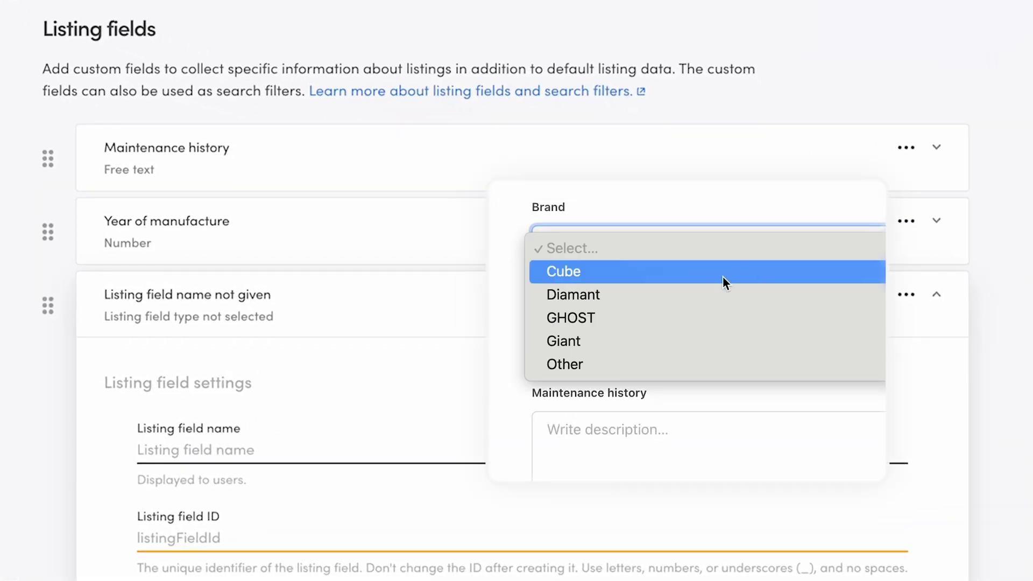
click(700, 338)
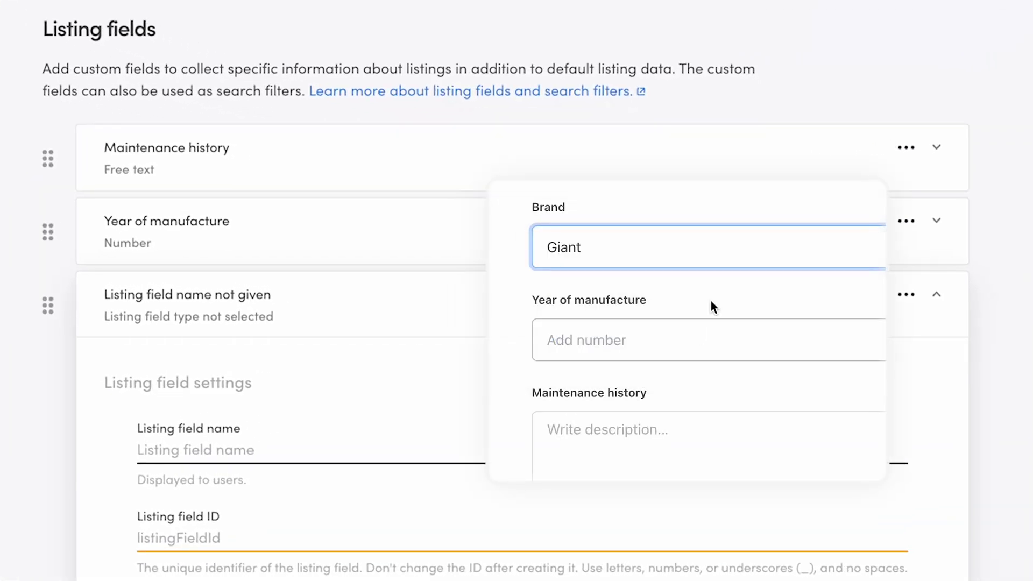
scroll(560, 443, down, 5)
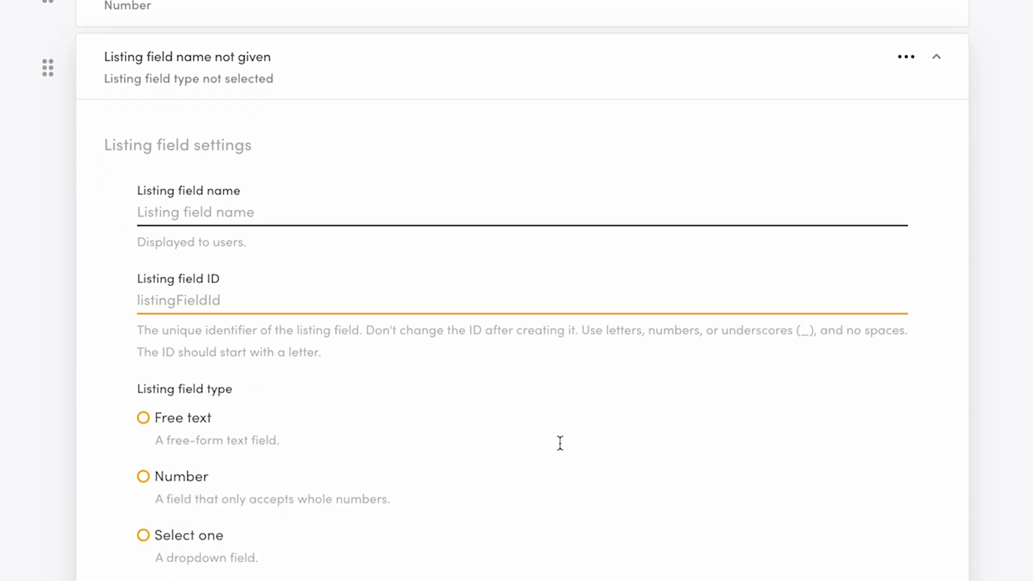
click(427, 218)
text(Brand)
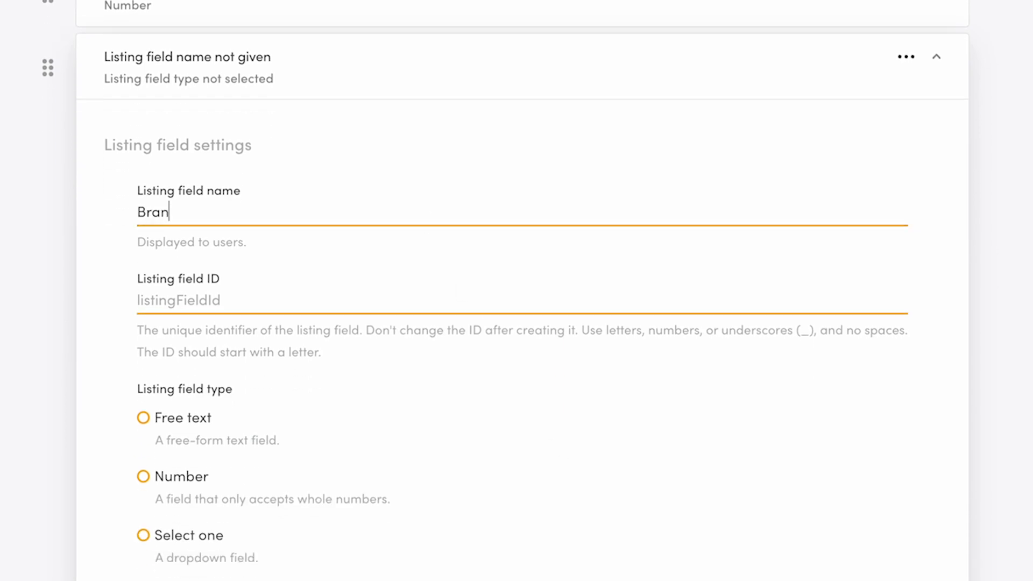
key(Tab)
text(brand)
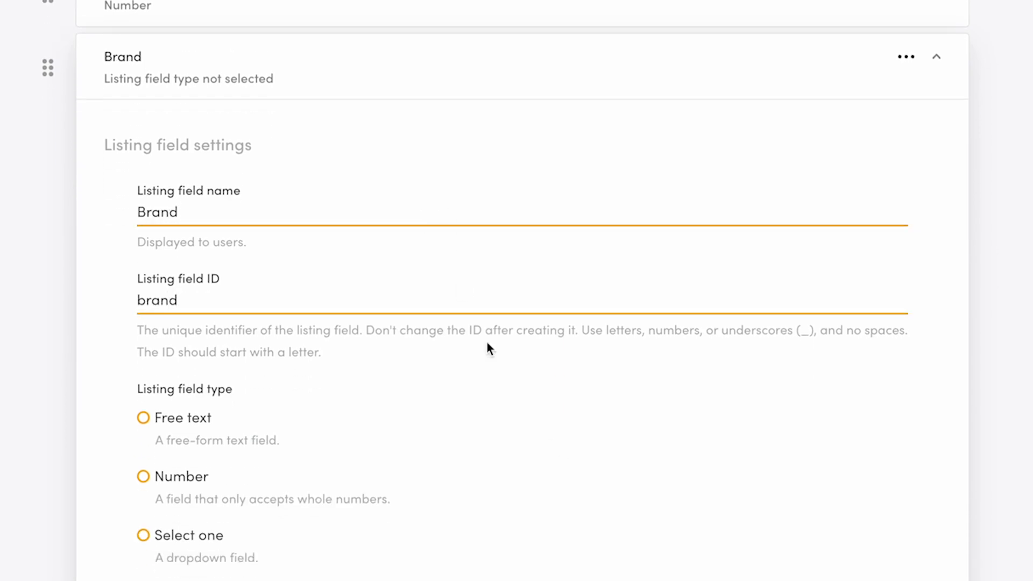
scroll(491, 371, down, 5)
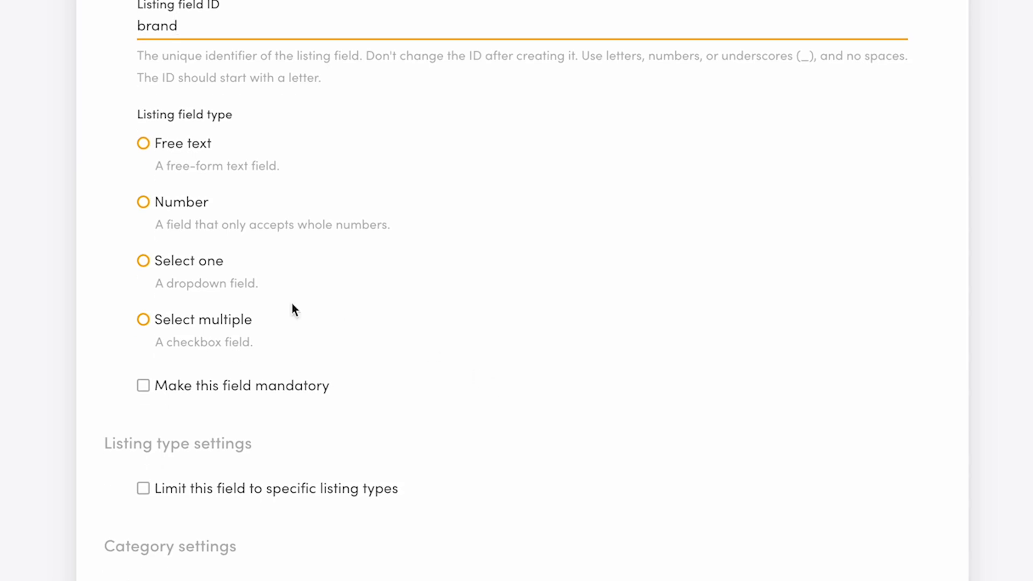
click(143, 262)
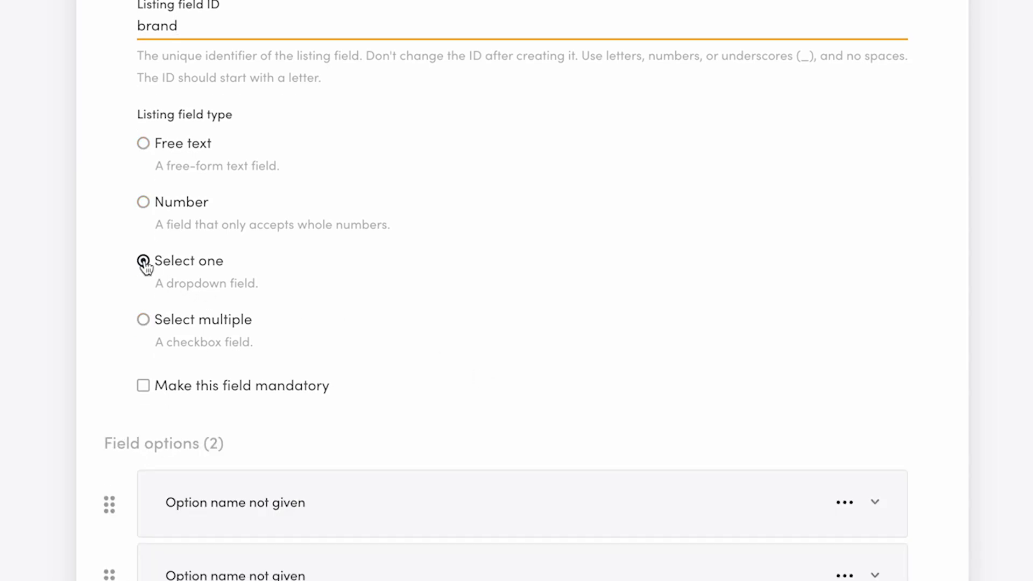
click(150, 389)
- Fill the first two Brand options: Cube (cube) and GHOST (ghost)
scroll(949, 361, down, 5)
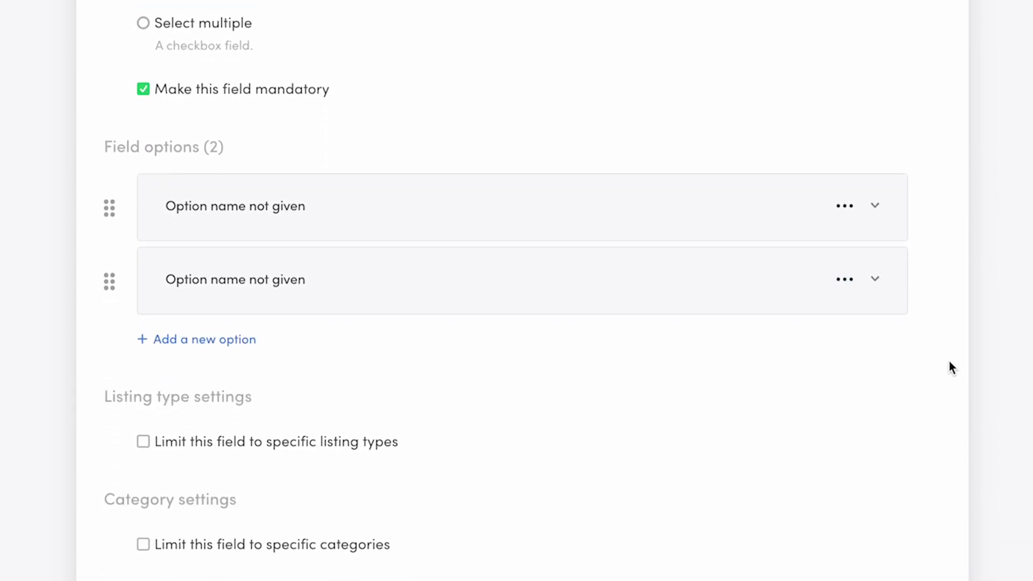
click(542, 199)
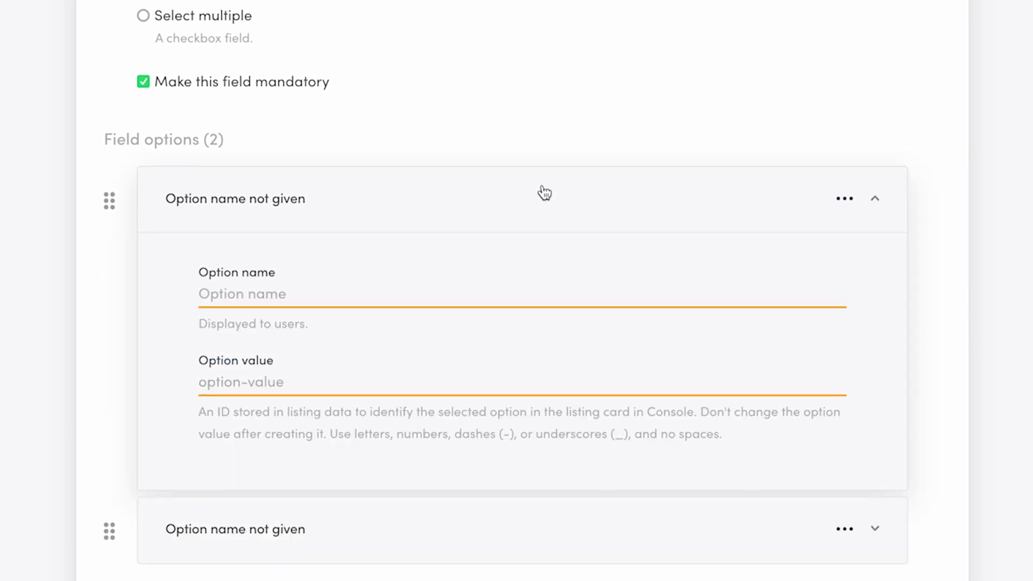
click(491, 226)
text(Cube)
key(Tab)
text(cube)
click(436, 105)
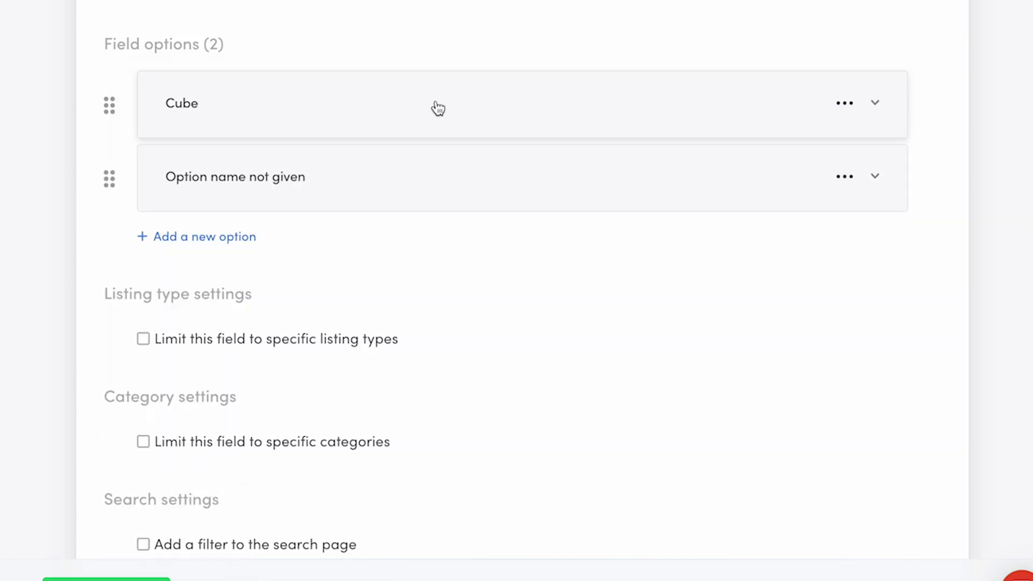
click(421, 179)
click(388, 265)
text(GHOST)
click(387, 360)
text(ghost)
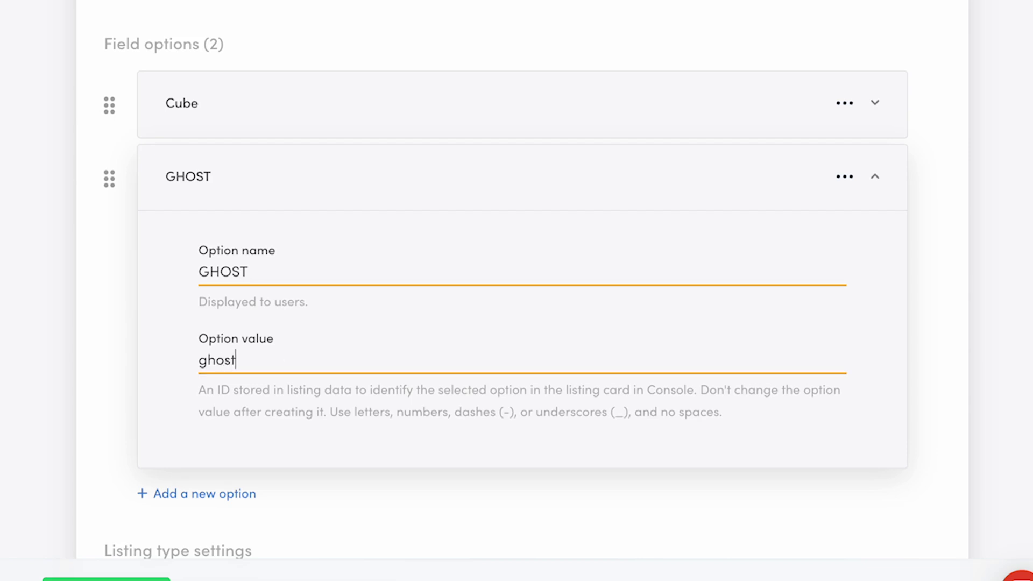
click(340, 173)
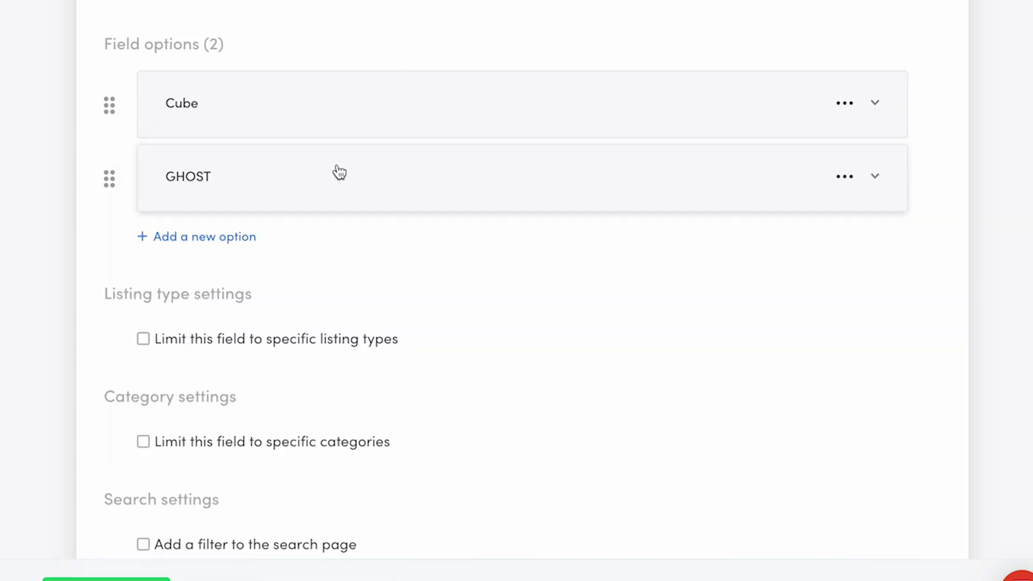
- Add the Brand options Diamant, Giant and Other
click(244, 238)
click(315, 348)
text(Diamantdiamant)
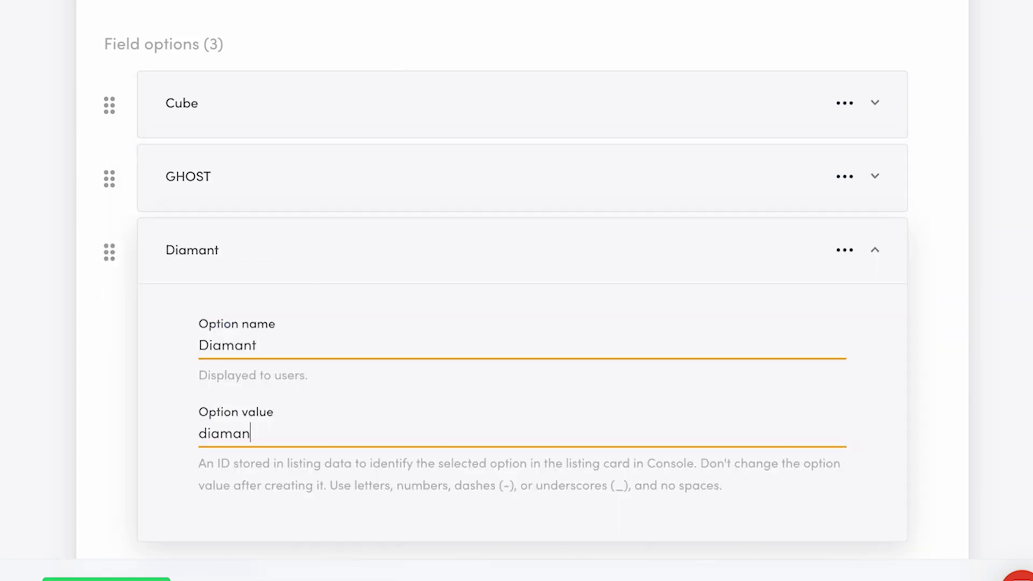
click(243, 311)
click(307, 414)
text(Giantgiant)
click(243, 384)
click(432, 290)
text(Other)
click(235, 188)
scroll(477, 48, up, 4)
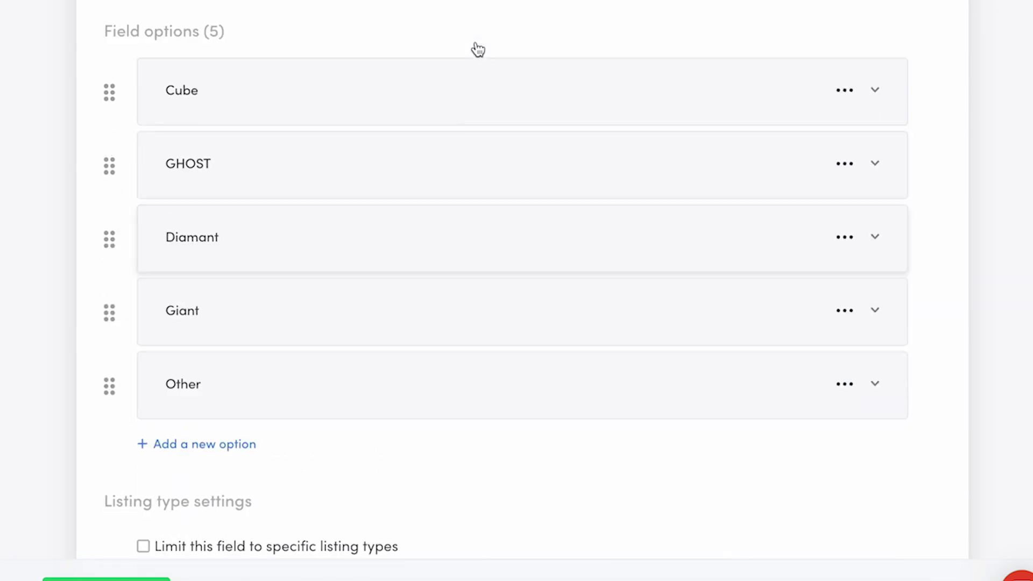
drag(108, 183, 108, 256)
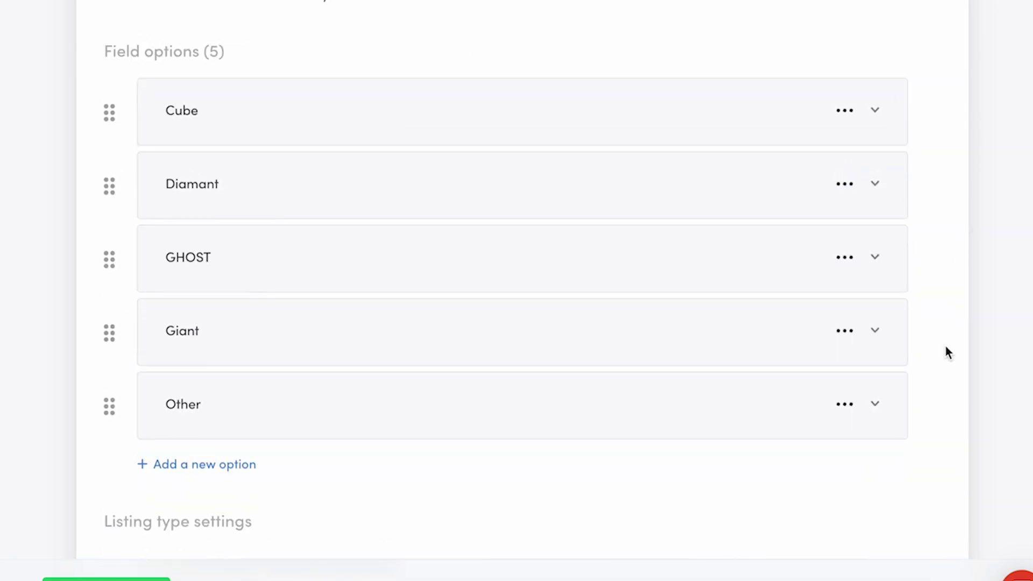
scroll(945, 349, down, 8)
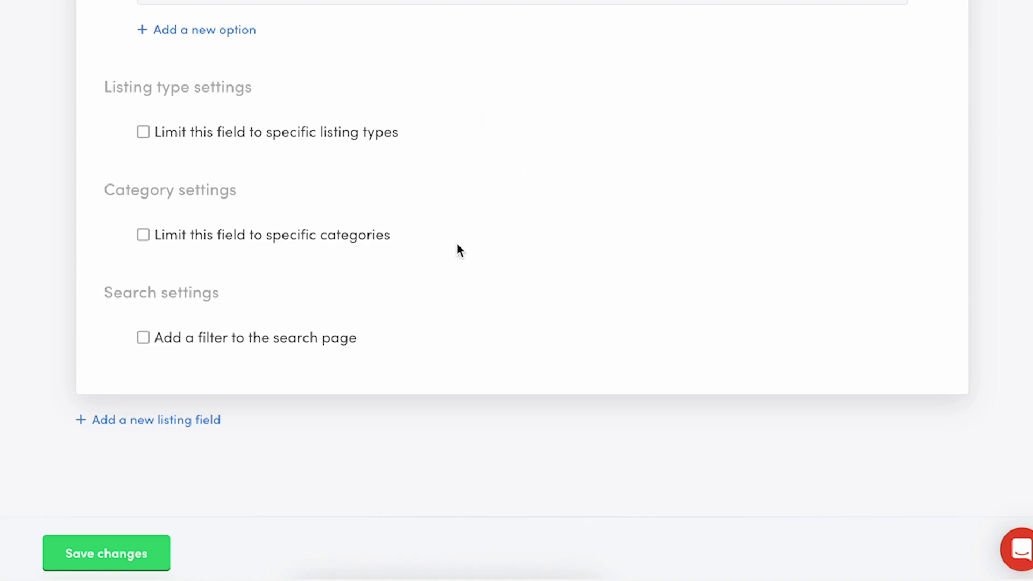
- Use Brand as a secondary search page filter and save the field
click(144, 338)
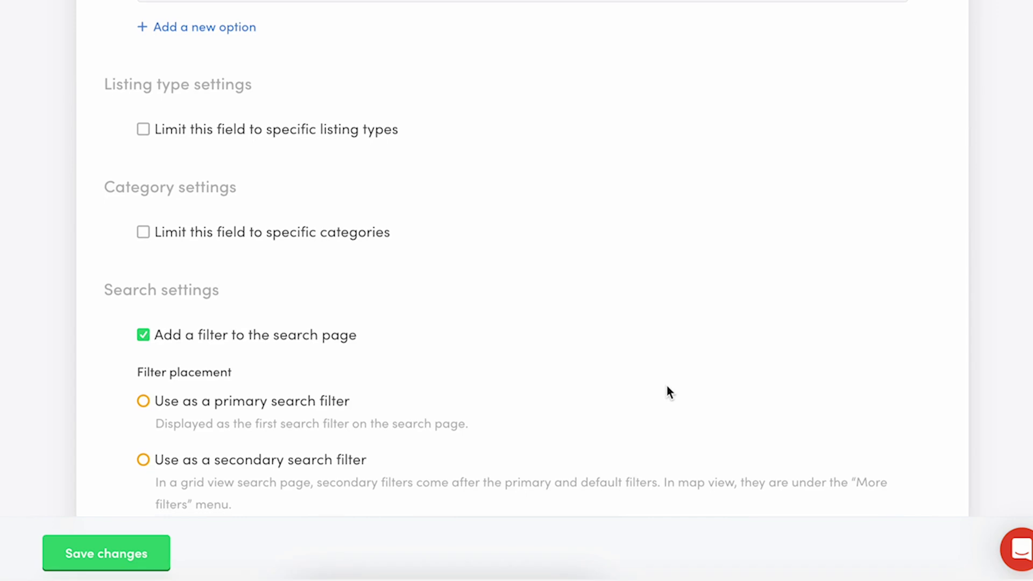
scroll(669, 393, down, 3)
click(143, 287)
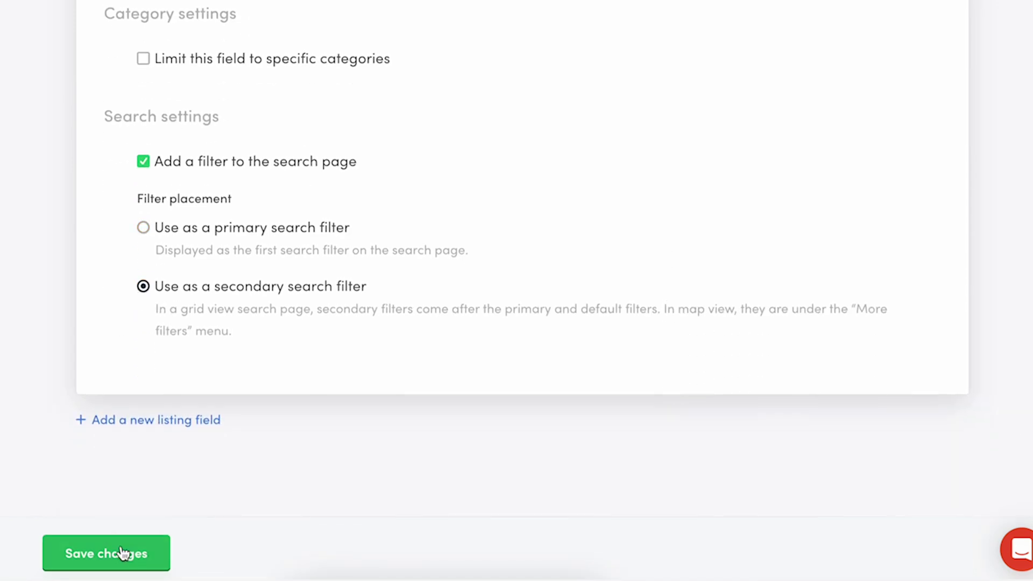
click(160, 563)
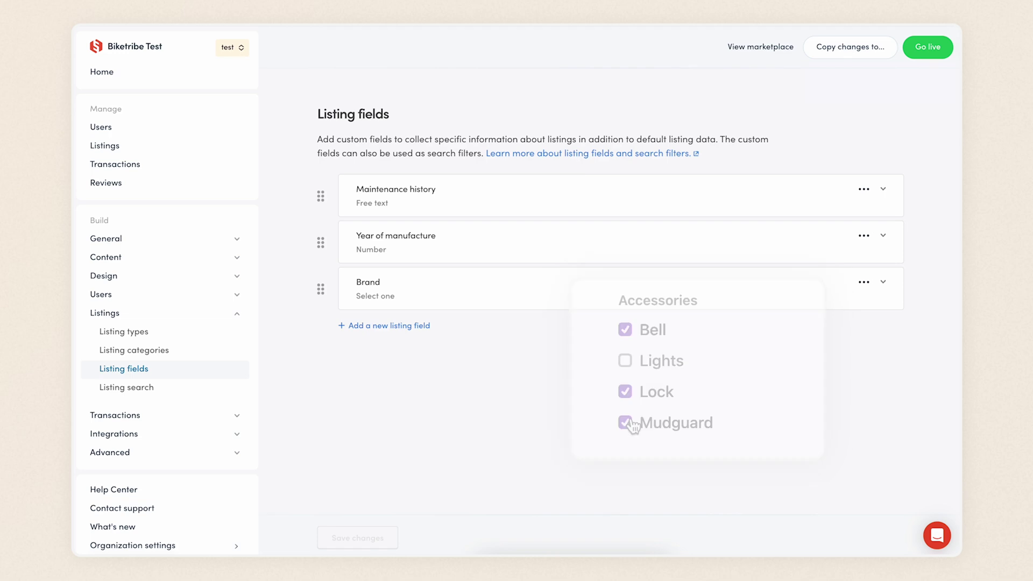
- Add a new listing field named 'Accessories' with the ID accessories
click(397, 328)
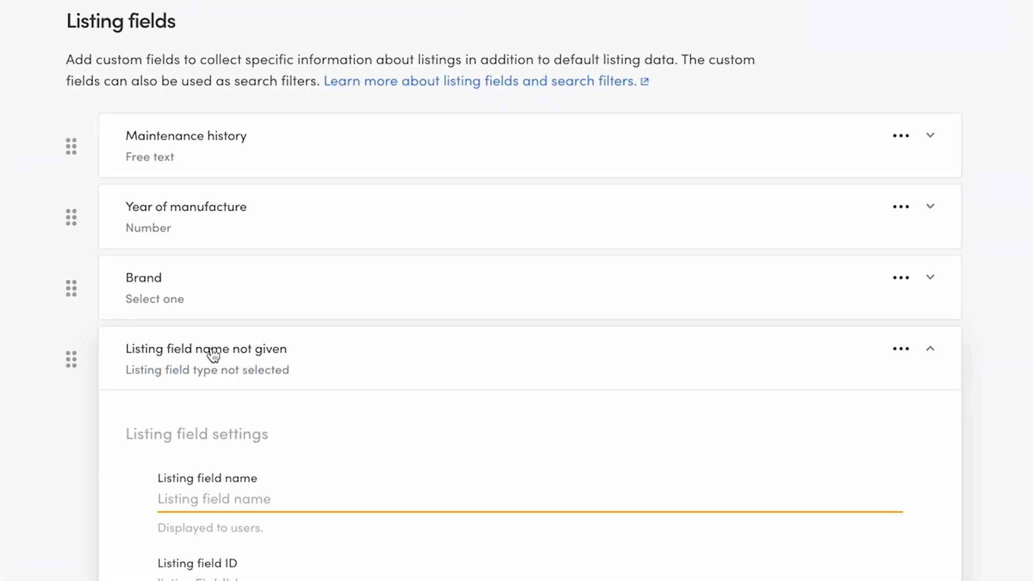
scroll(481, 457, down, 5)
click(388, 203)
text(Acc)
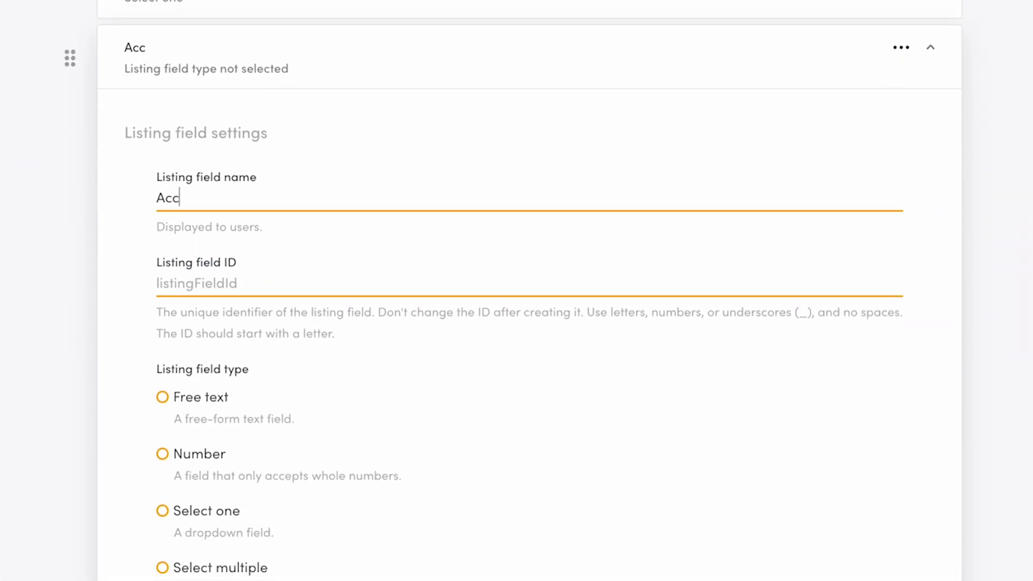
text(essories)
key(Tab)
text(accessories)
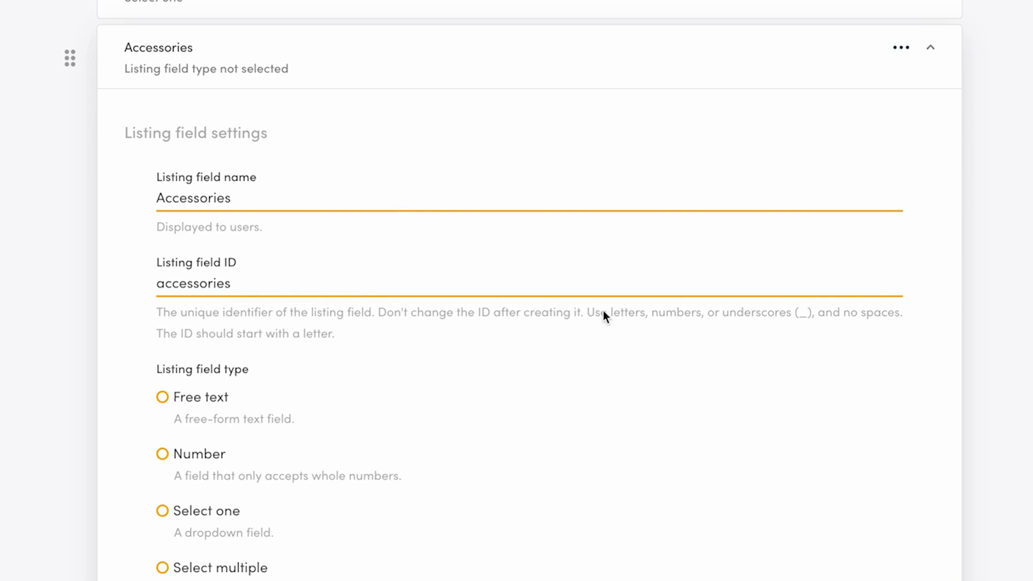
- Make Accessories a Select multiple field and hide unselected options on the listing page
scroll(602, 311, down, 5)
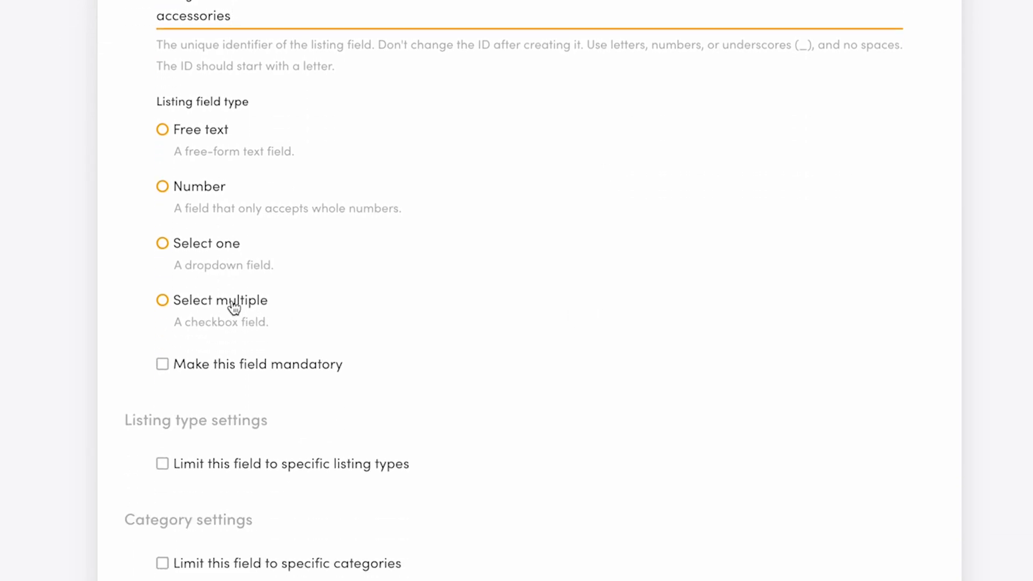
click(180, 302)
click(164, 368)
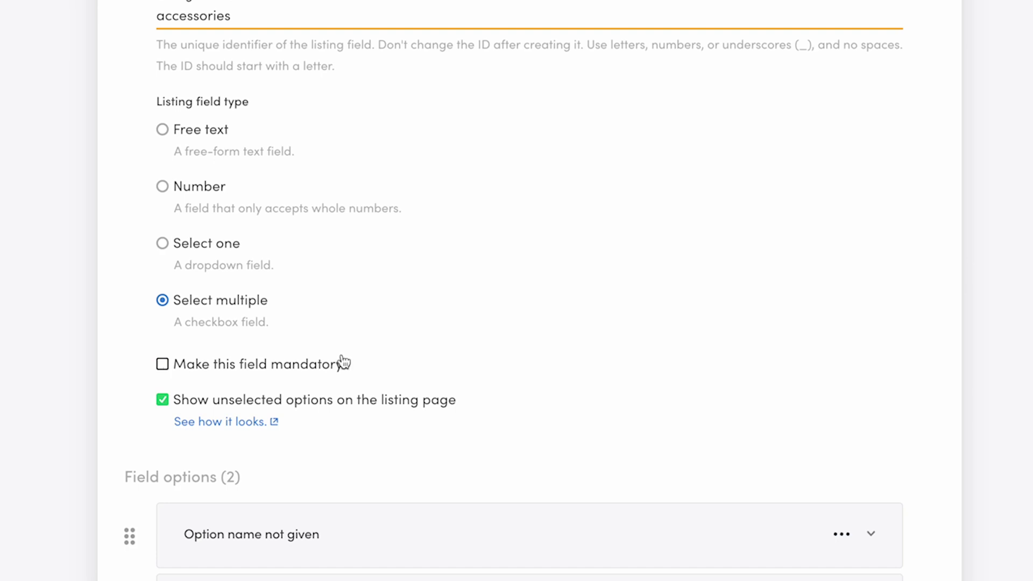
scroll(609, 377, down, 3)
scroll(613, 383, down, 2)
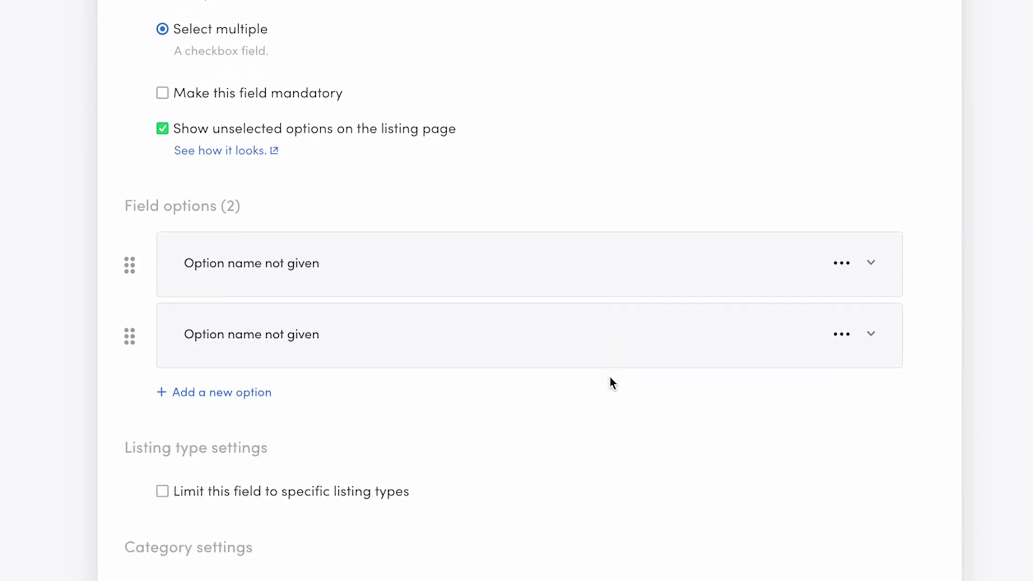
click(167, 136)
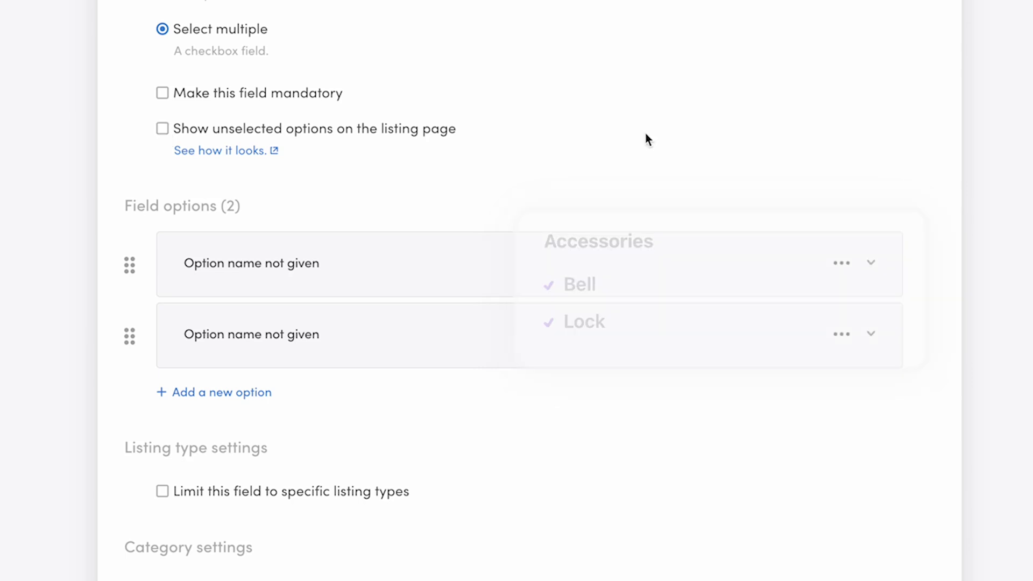
scroll(944, 229, down, 3)
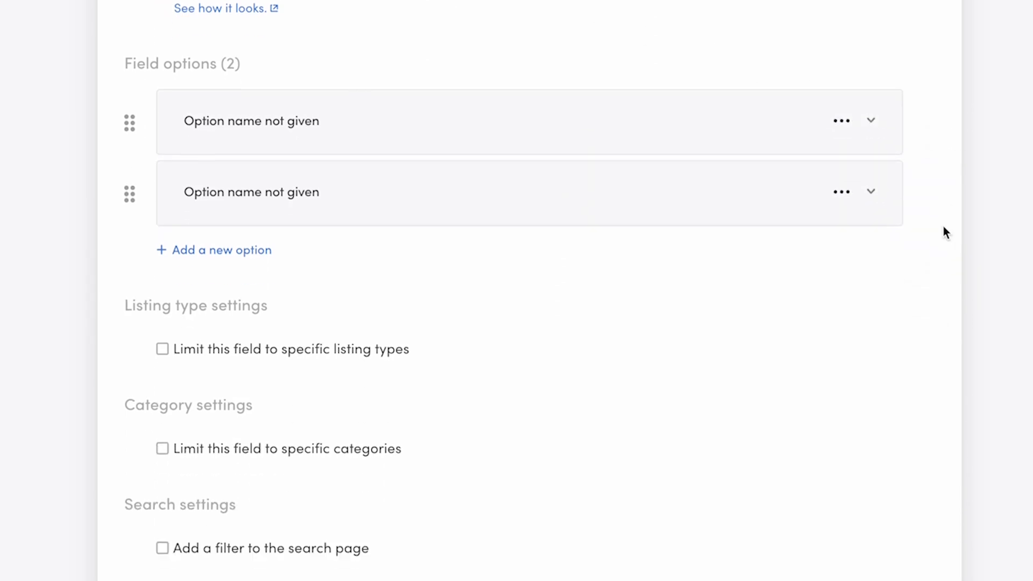
- Fill the first two Accessories options: Bell (bell) and Lights (lights)
click(528, 118)
click(386, 208)
text(Bell)
key(Tab)
text(bell)
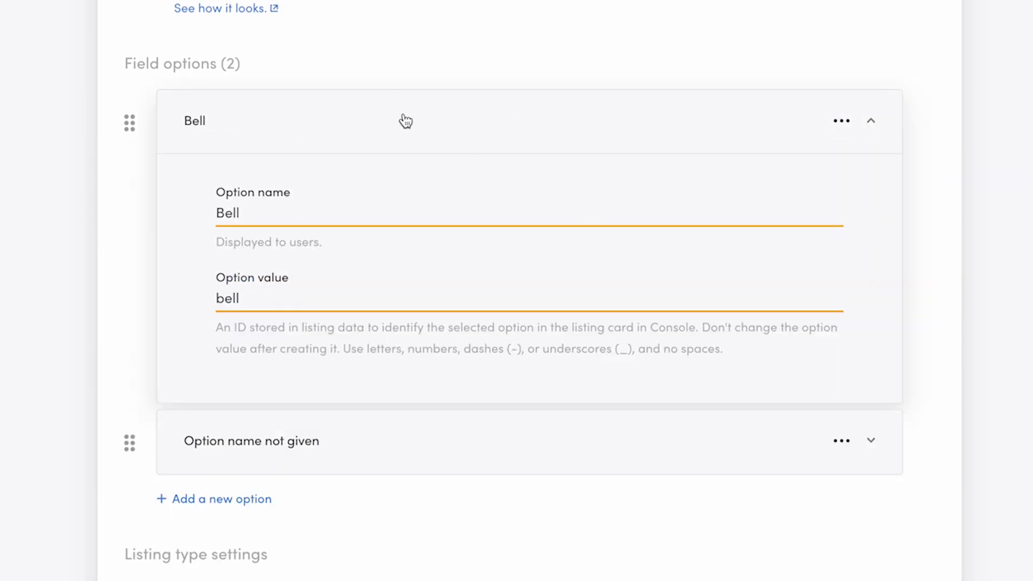
click(404, 120)
click(370, 189)
click(323, 279)
text(Lights)
key(Tab)
text(lights)
click(361, 193)
- Add two more Accessories options: Lock (lock) and Mudguard (mudguard)
click(271, 241)
click(318, 350)
text(Lock)
key(Tab)
text(lock)
click(397, 272)
click(245, 322)
click(266, 425)
text(Mudguard)
key(Tab)
text(mudguard)
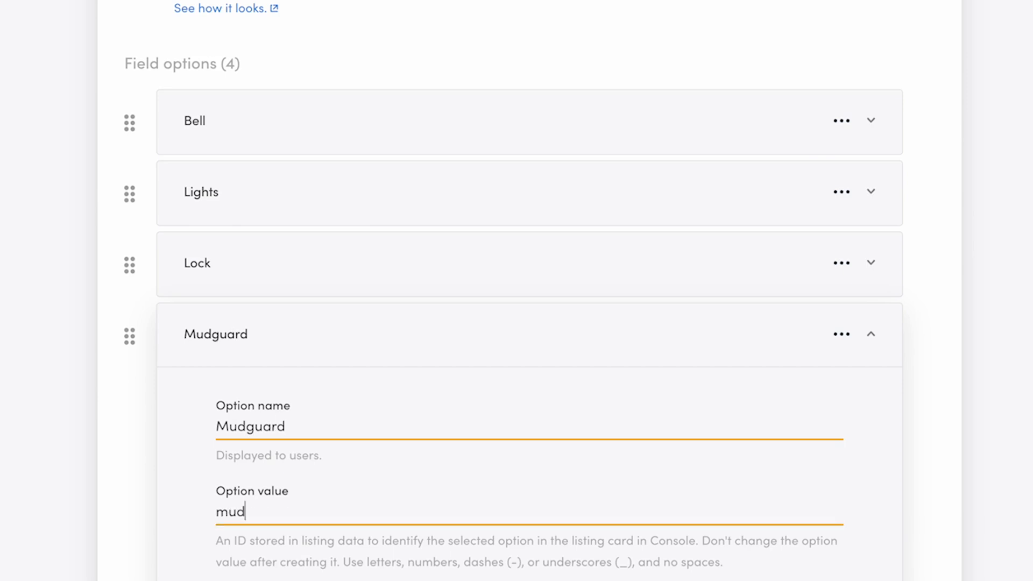
click(365, 338)
- Use Accessories as a secondary search page filter and save the field
scroll(918, 331, down, 6)
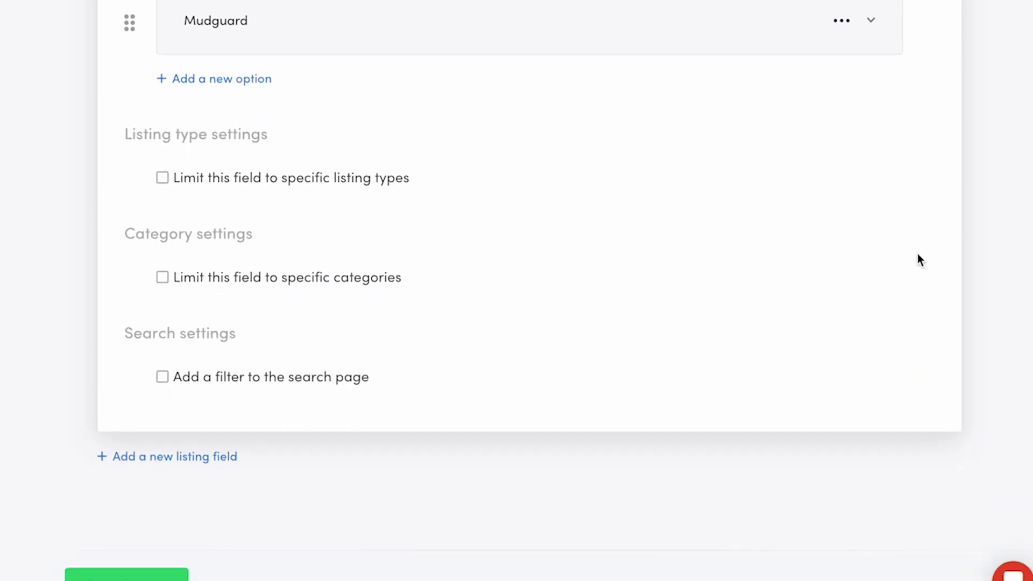
click(163, 346)
scroll(720, 427, down, 3)
click(339, 307)
click(180, 554)
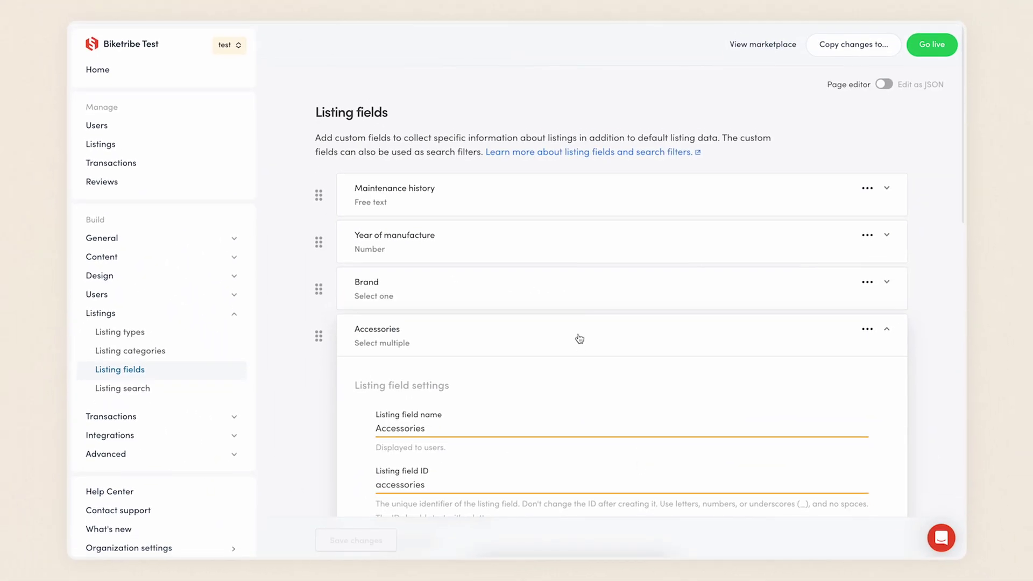
click(579, 338)
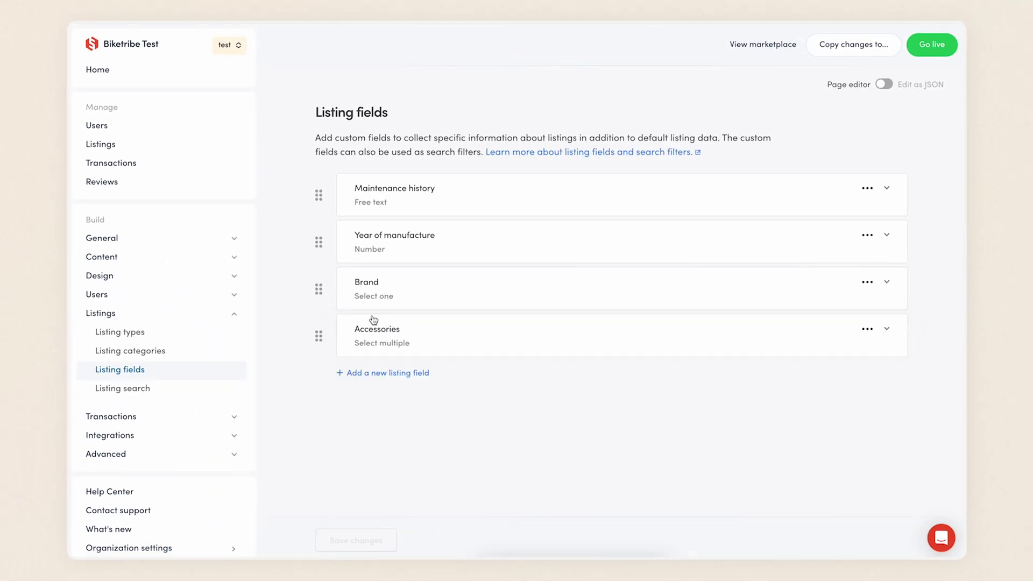
- Drag the fields into the order Accessories, Brand, Year of manufacture, Maintenance history and save
drag(318, 336, 320, 199)
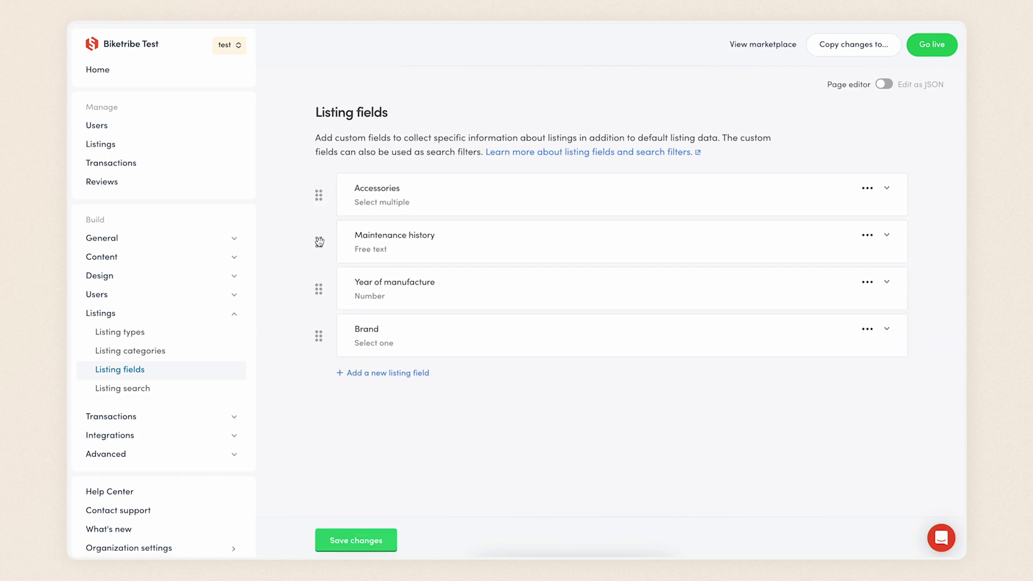
drag(319, 242, 318, 339)
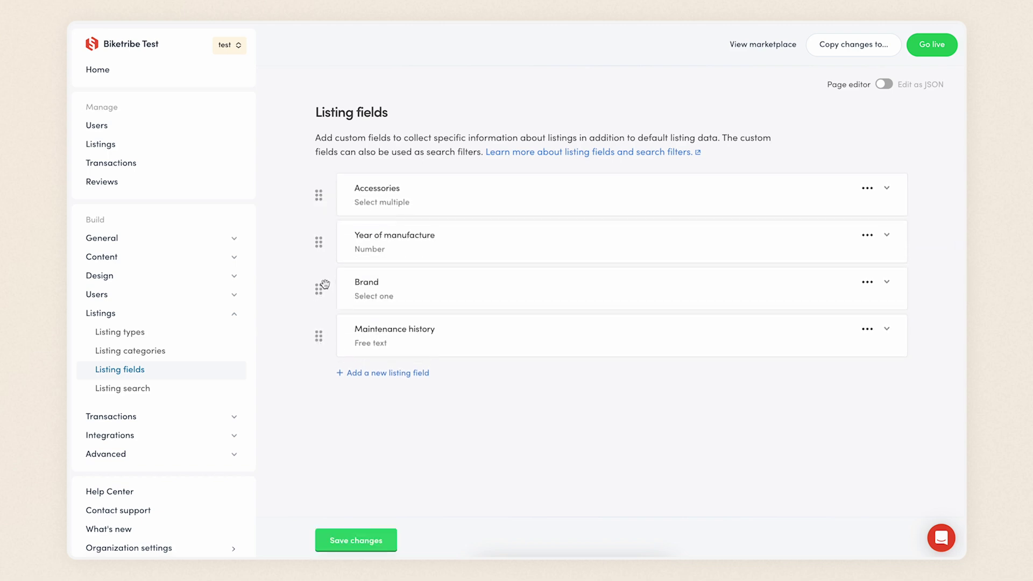
drag(324, 281, 324, 237)
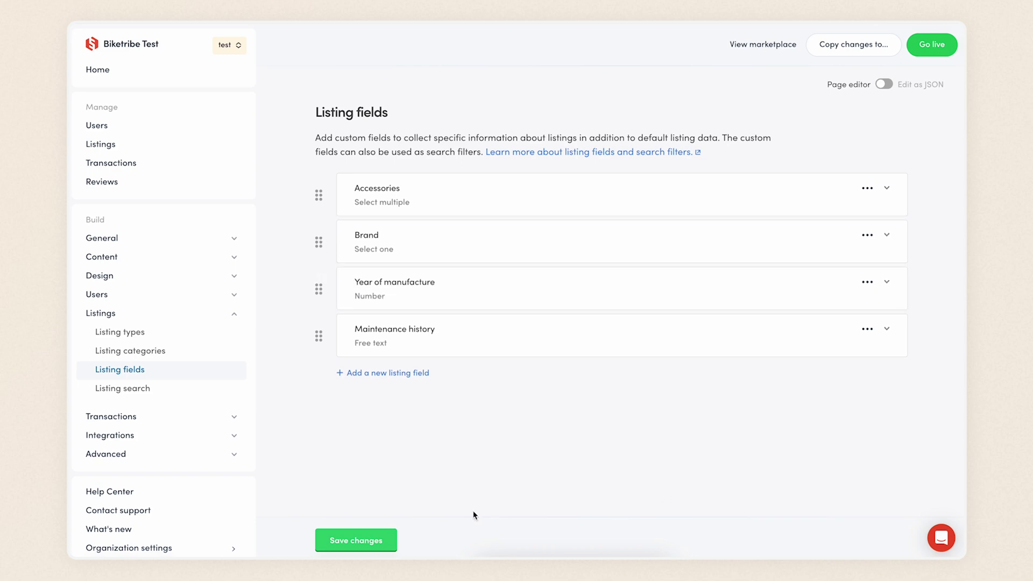
click(394, 542)
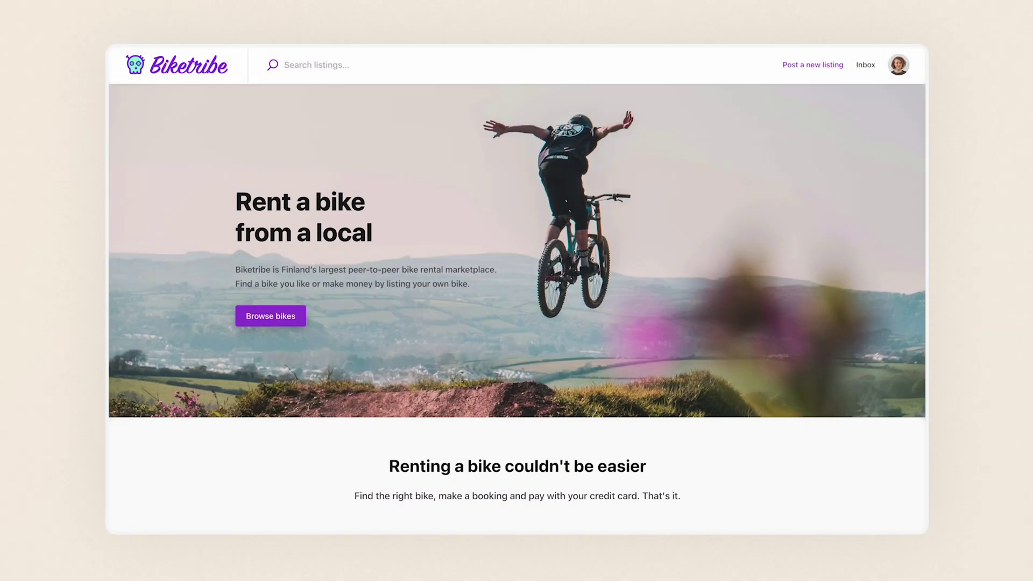
- Start a new listing titled 'A fancy bike' described as 'The fanciest bike you've ever seen. Truly.'
click(830, 65)
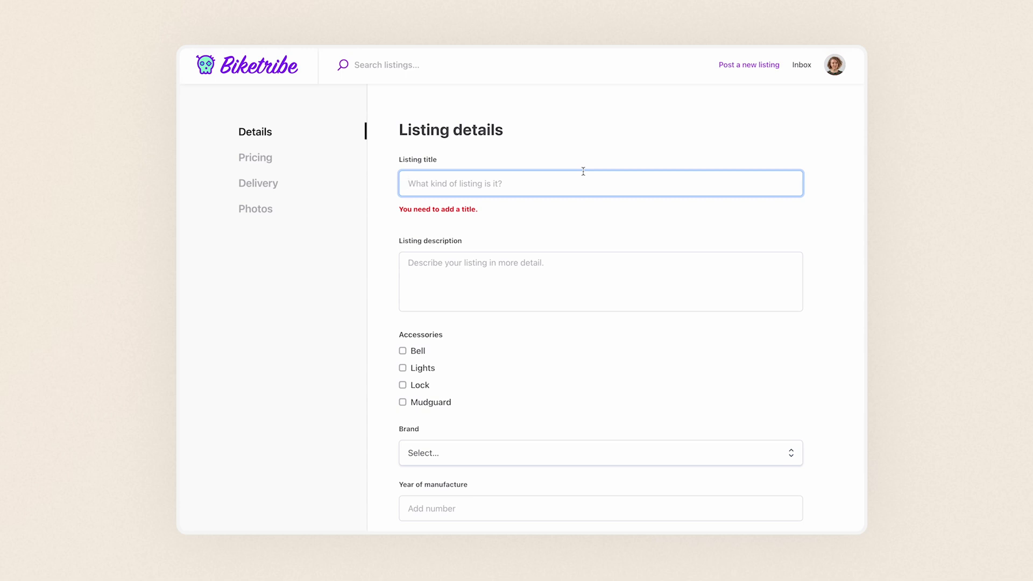
text(A fancy bike)
key(Tab)
text(The fanciest bike you've ever seen. Truly.)
- Tick the Bell, Lights and Mudguard accessories, choose brand Giant and enter year 2021
scroll(706, 256, down, 2)
click(417, 239)
click(423, 257)
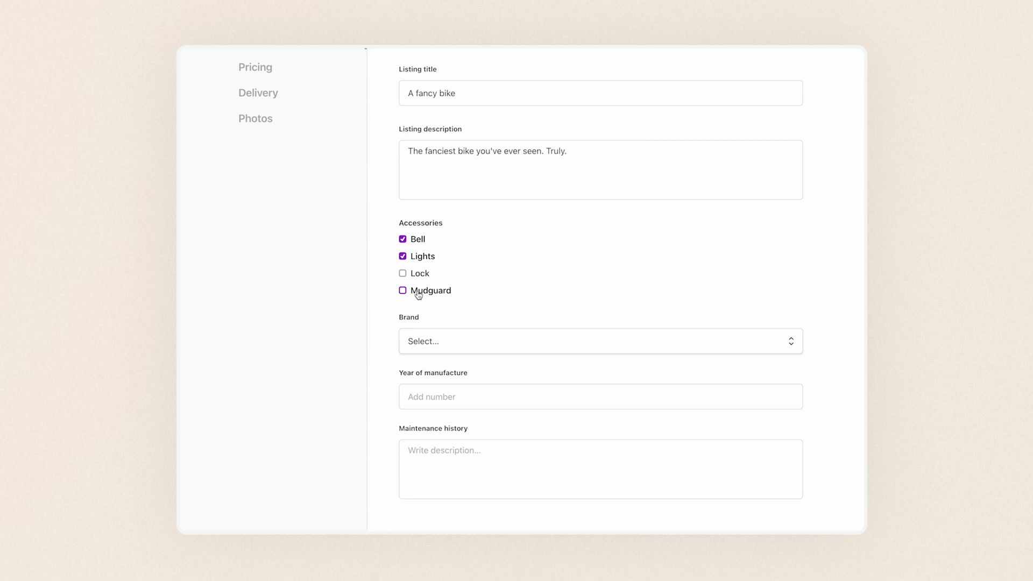
click(419, 291)
scroll(420, 291, down, 2)
click(565, 233)
click(577, 263)
click(587, 288)
text(2021)
- Enter maintenance history 'Fully mainta', continue to Pricing, then browse the bike listings
click(607, 353)
text(Fully maintained.)
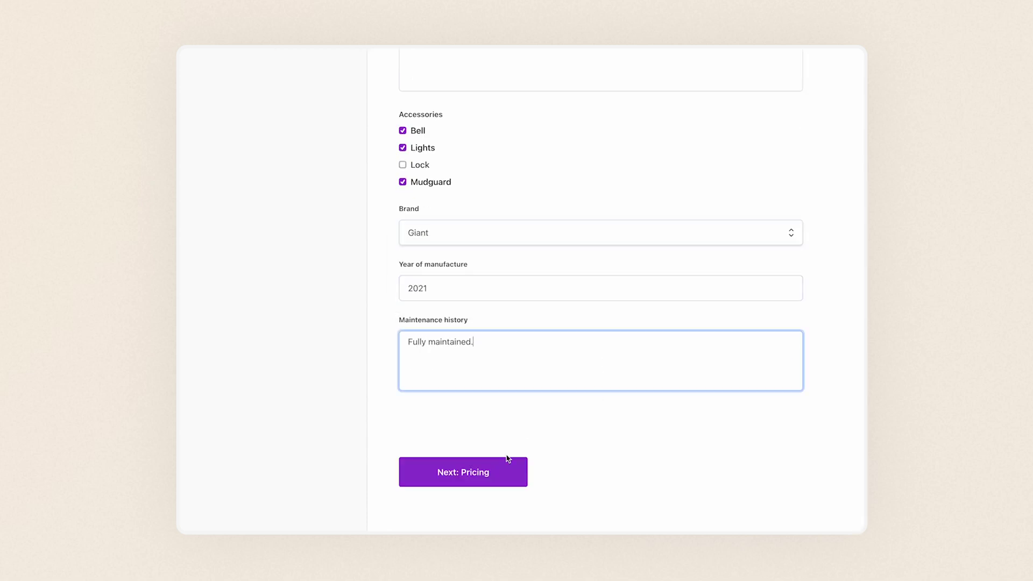
click(507, 459)
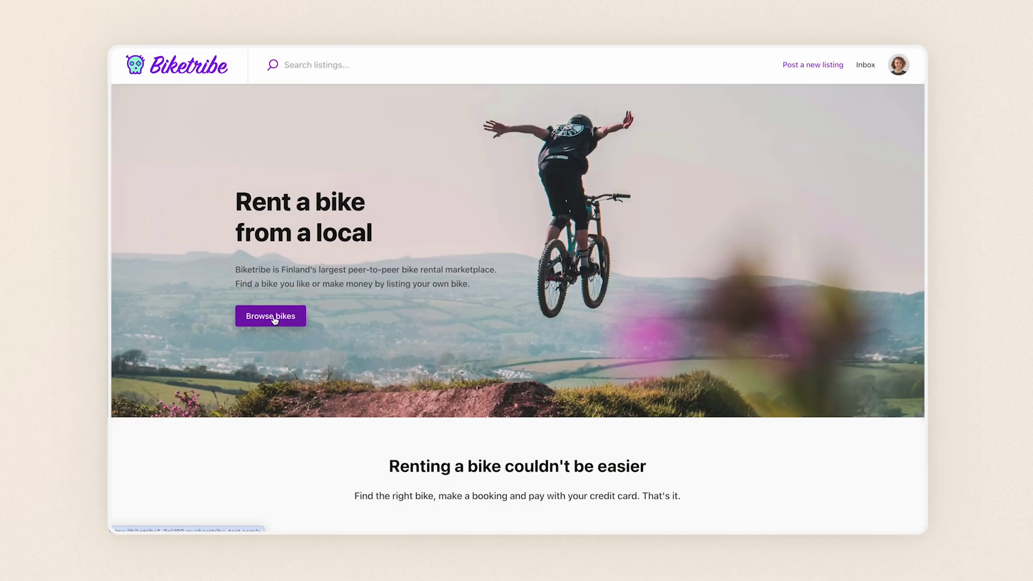
click(273, 317)
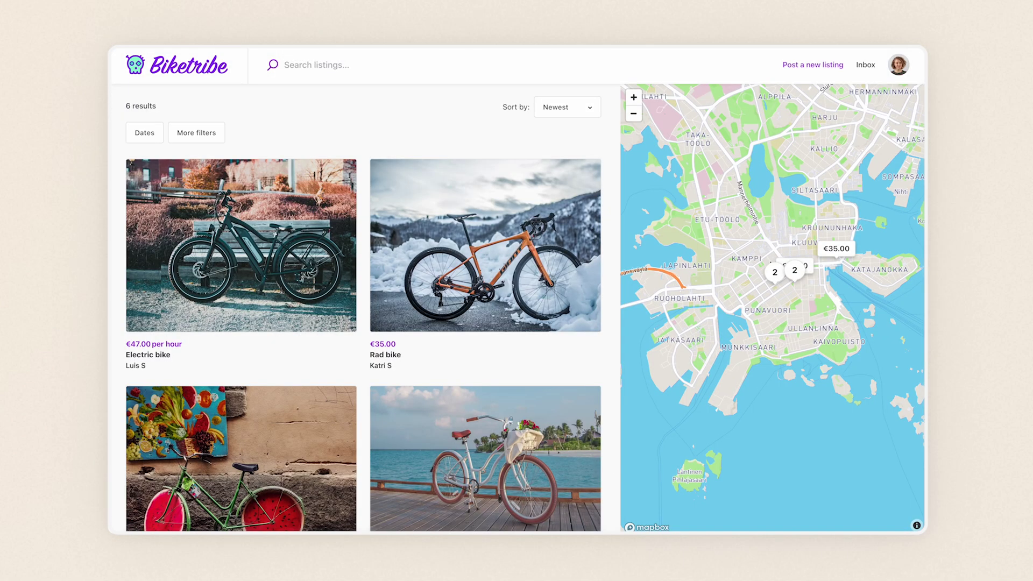
- Under More filters, check Bell and set the year range to start at 1995, then pick Campingly's Tents category
click(211, 135)
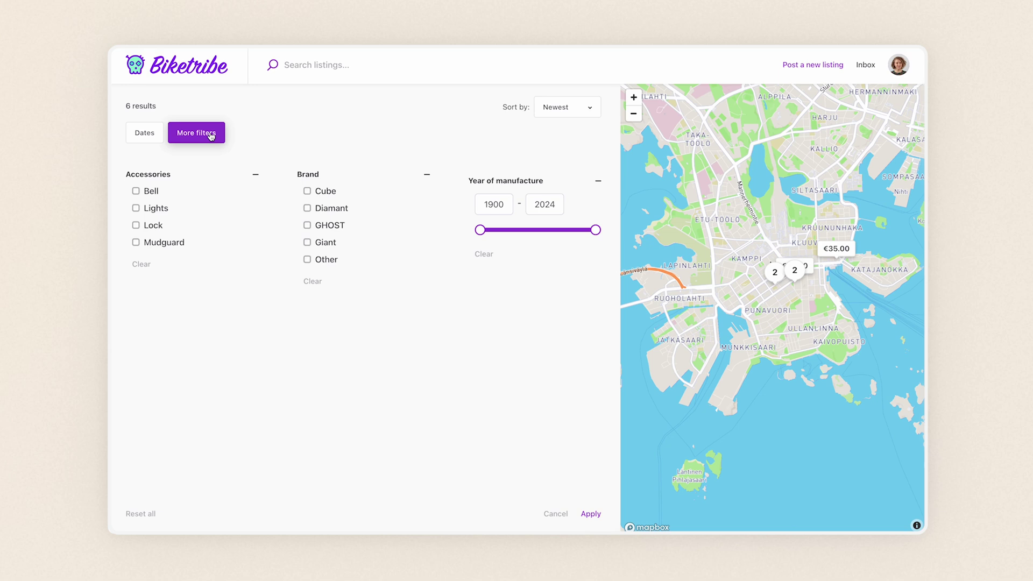
click(137, 192)
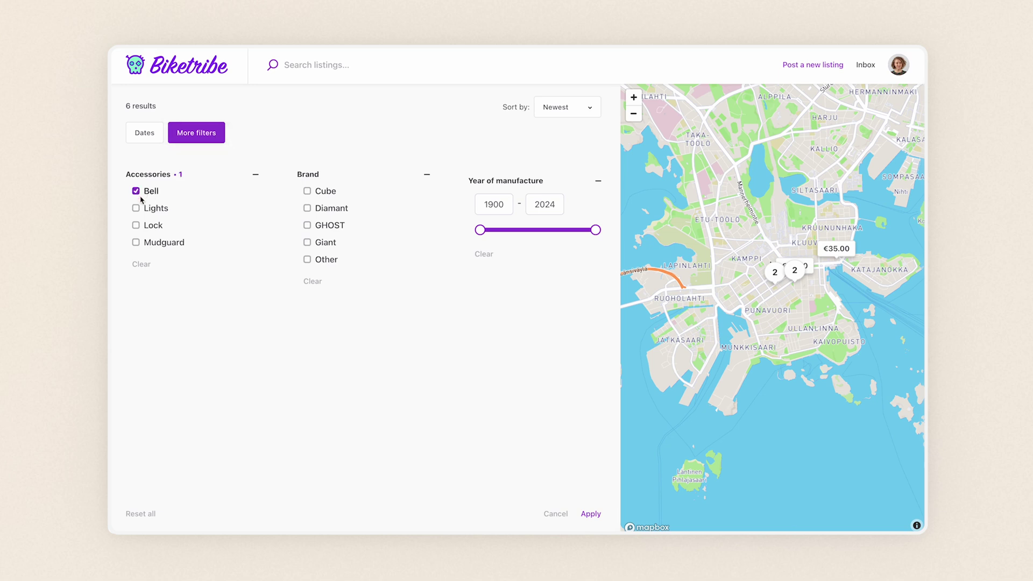
drag(480, 230, 568, 230)
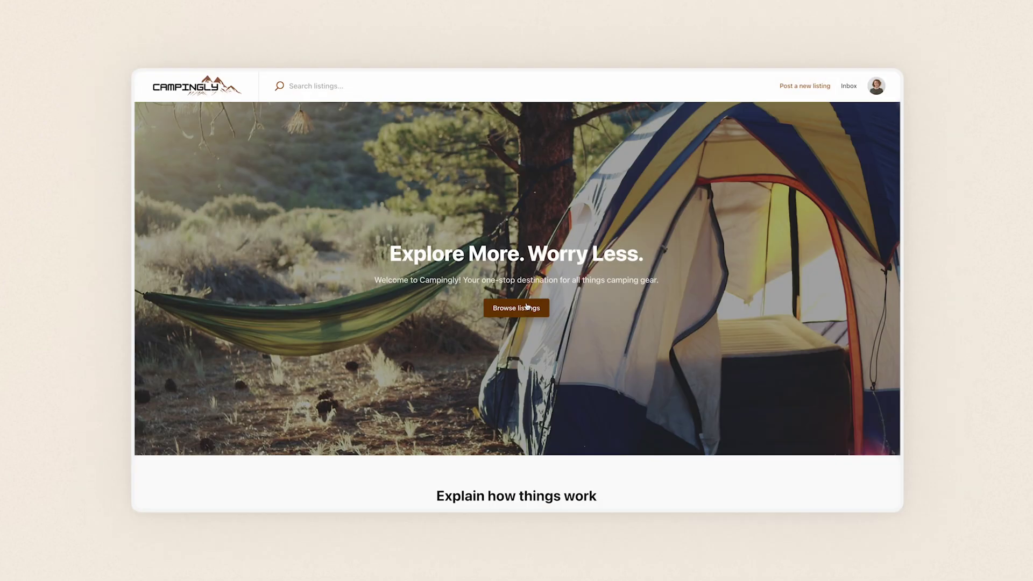
click(525, 304)
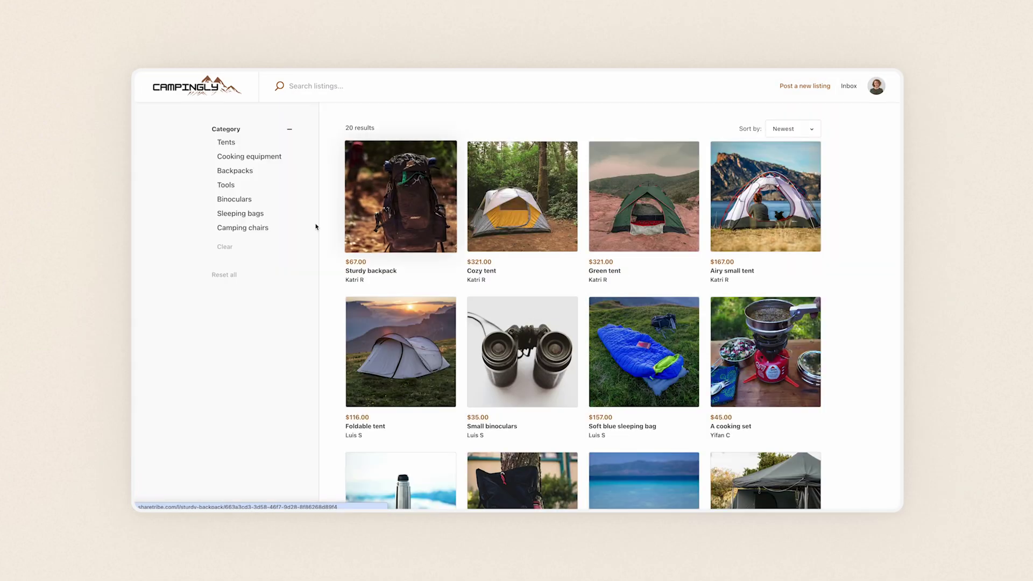
click(291, 144)
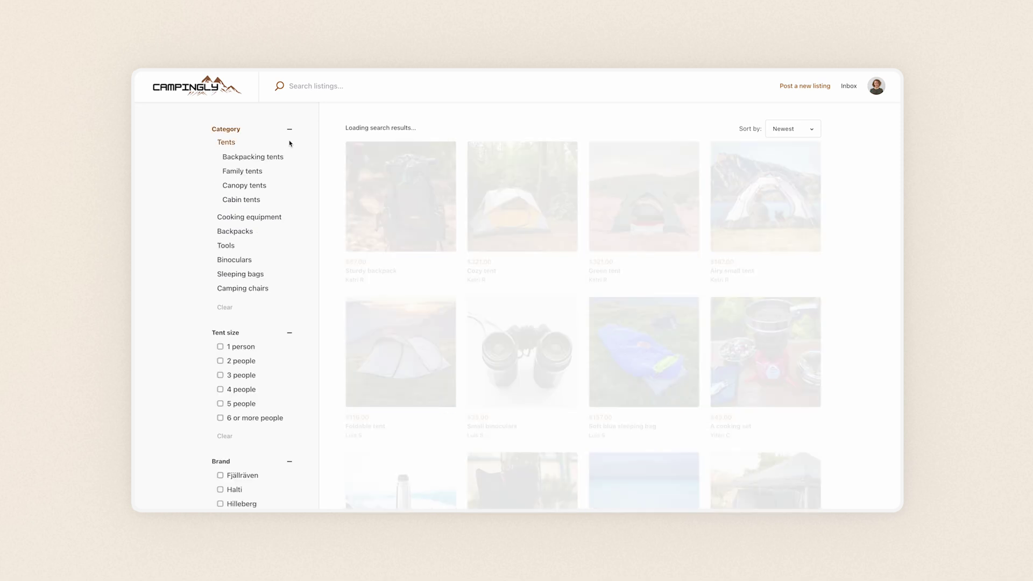